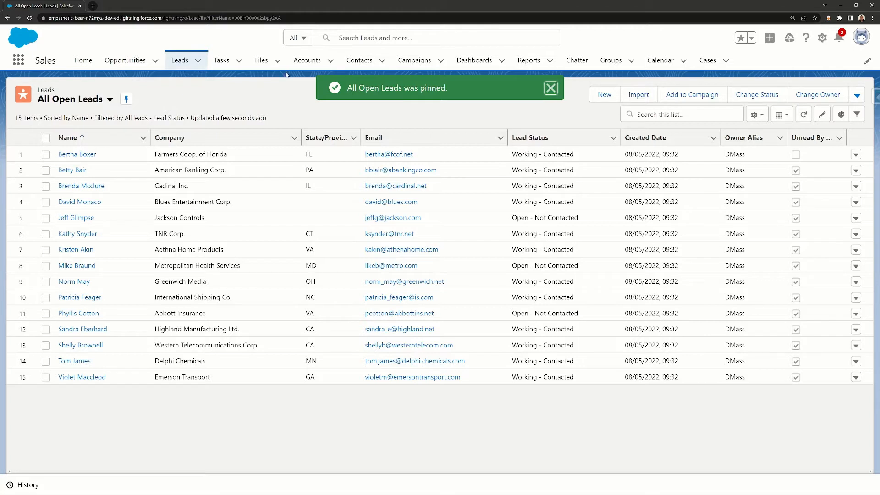
Step: View the recently viewed accounts list, and return to All Open Leads to review its filters
click(305, 60)
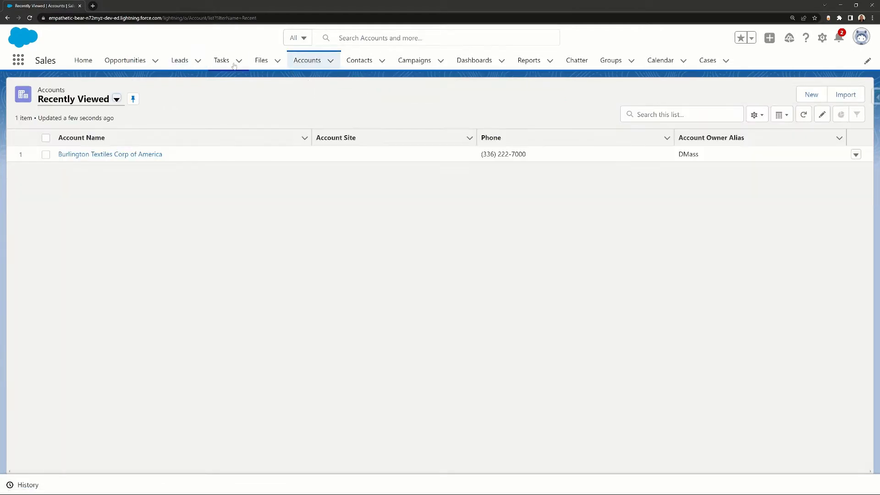
click(180, 61)
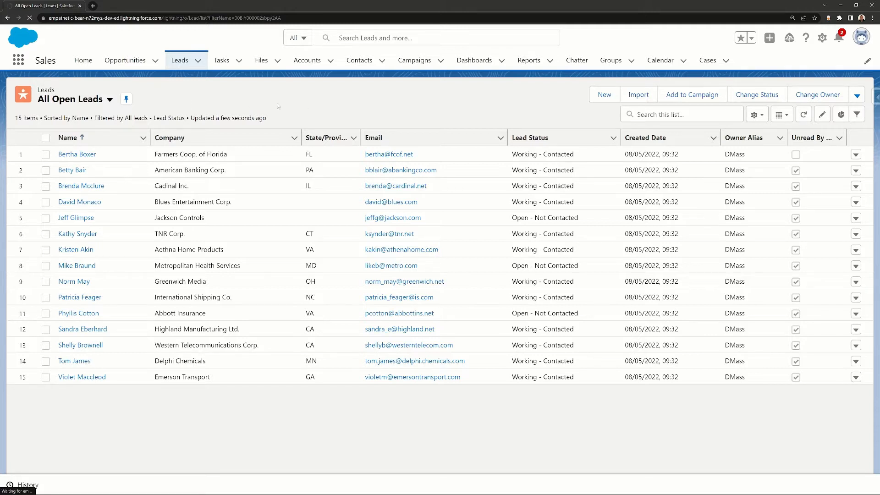
click(854, 115)
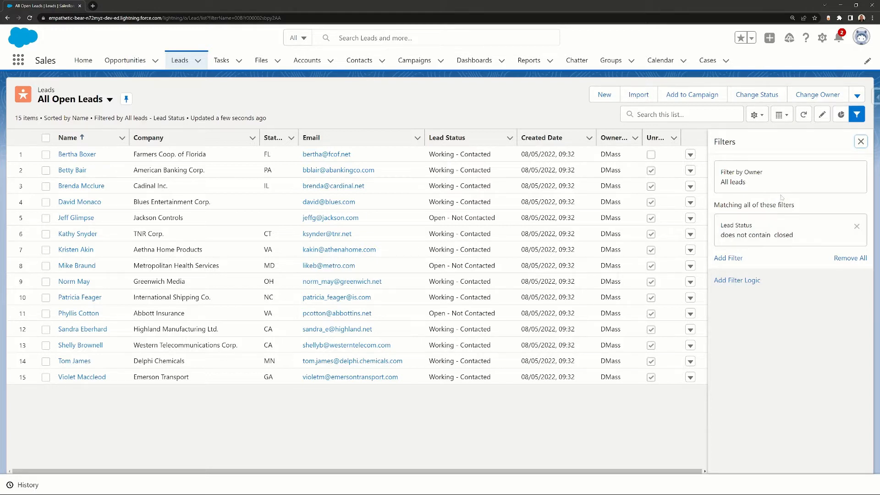
click(861, 142)
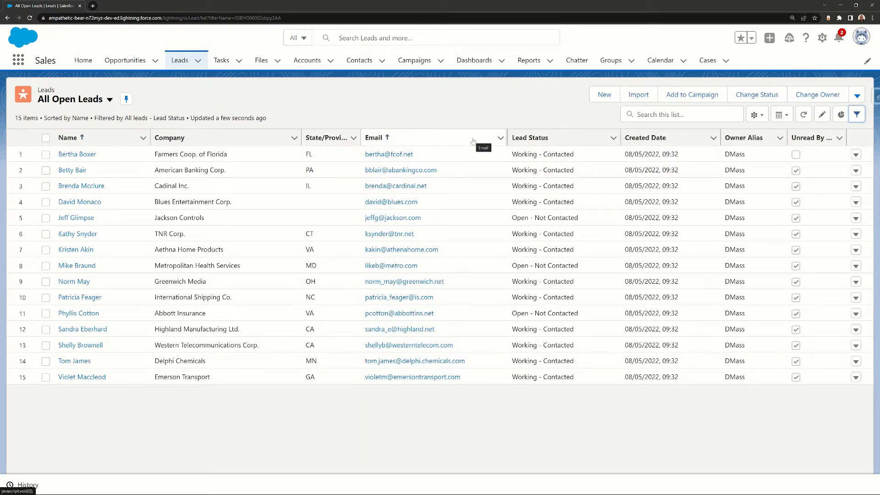
Step: Remove Unread By Owner from the visible fields of the All Open Leads list view
click(760, 120)
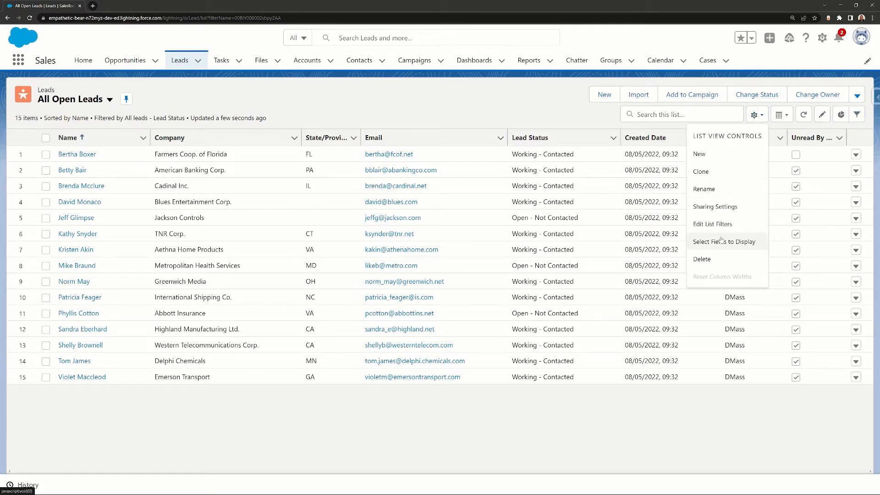
click(721, 238)
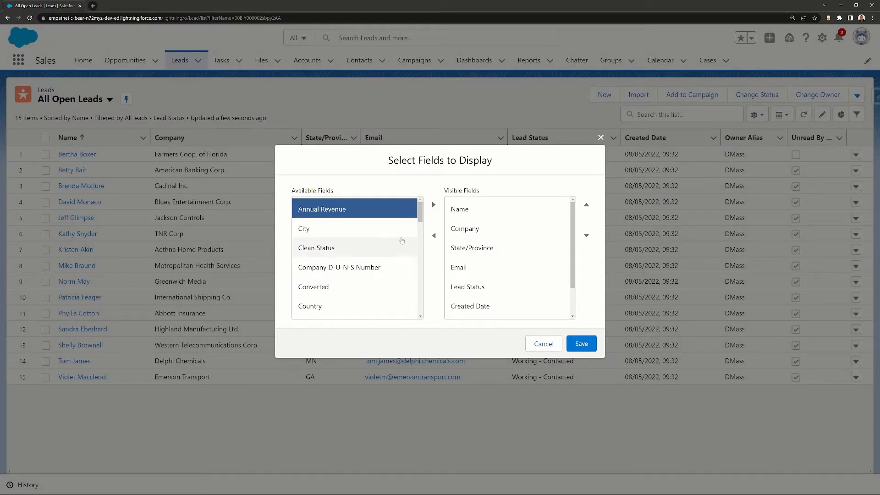
scroll(468, 243, down, 2)
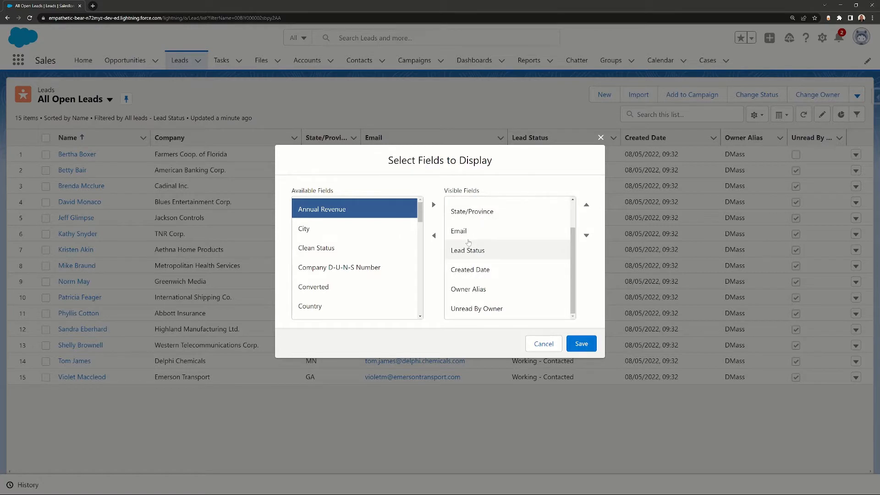
click(476, 310)
click(434, 236)
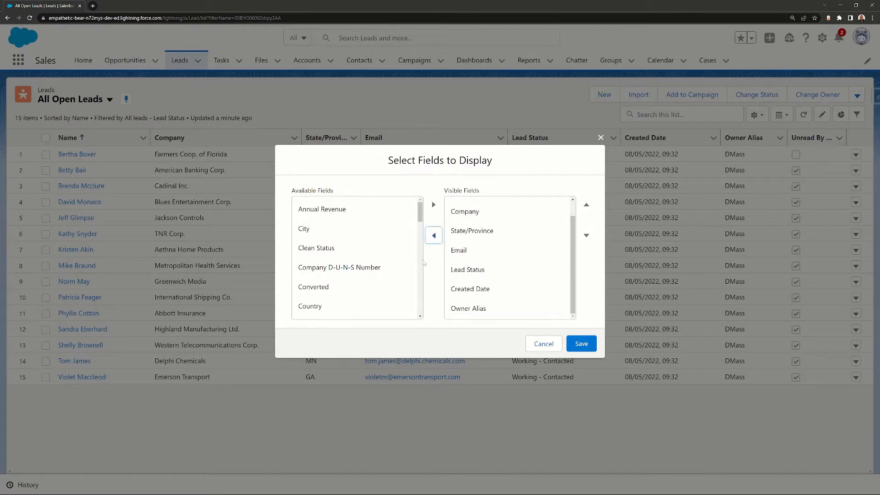
Step: Add Industry to the list view's visible fields
scroll(371, 252, down, 2)
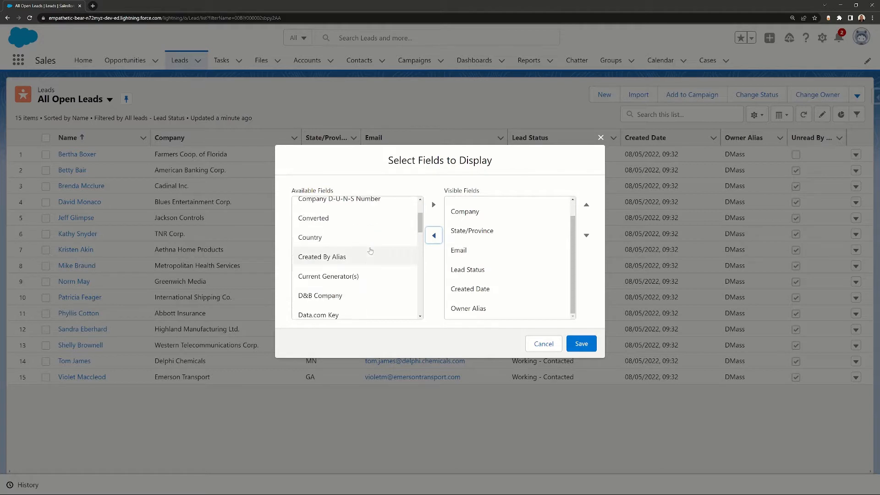
scroll(370, 251, down, 5)
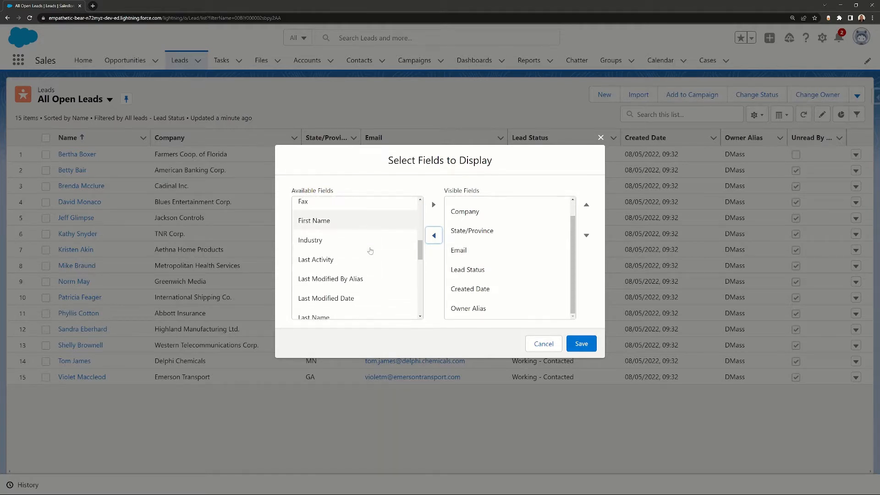
click(371, 244)
click(434, 206)
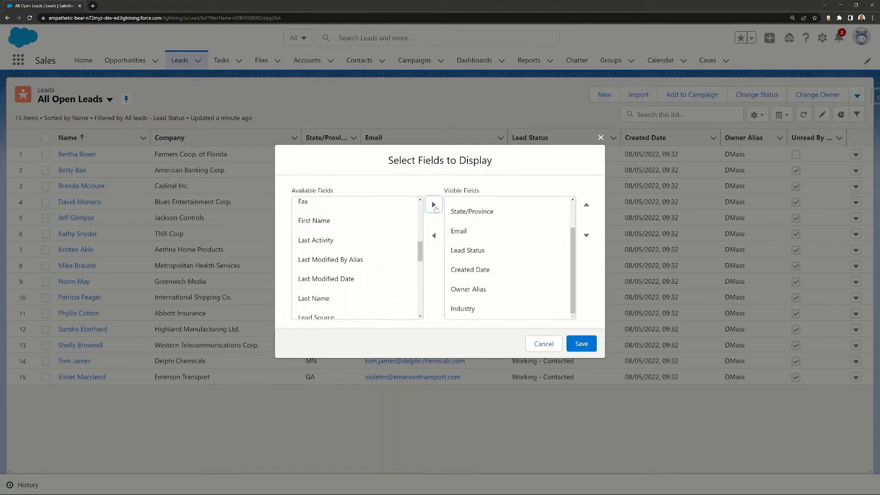
Step: Reorder the visible fields so Industry comes directly after Company, and save the field selection
click(490, 307)
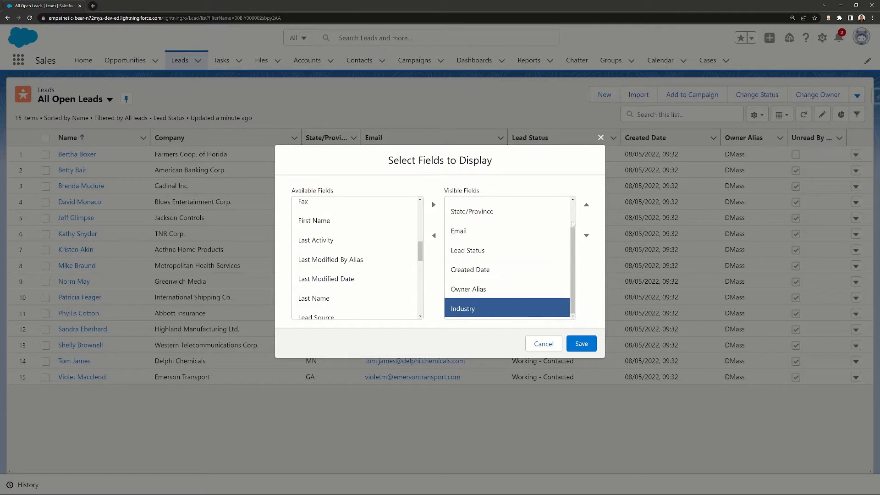
click(587, 205)
click(586, 206)
click(586, 205)
click(587, 206)
click(586, 206)
click(586, 206)
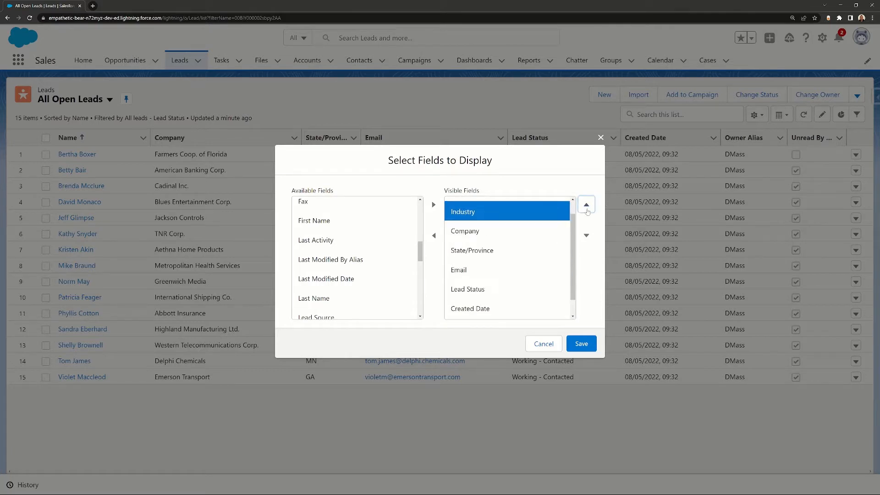
click(587, 206)
click(586, 235)
click(586, 235)
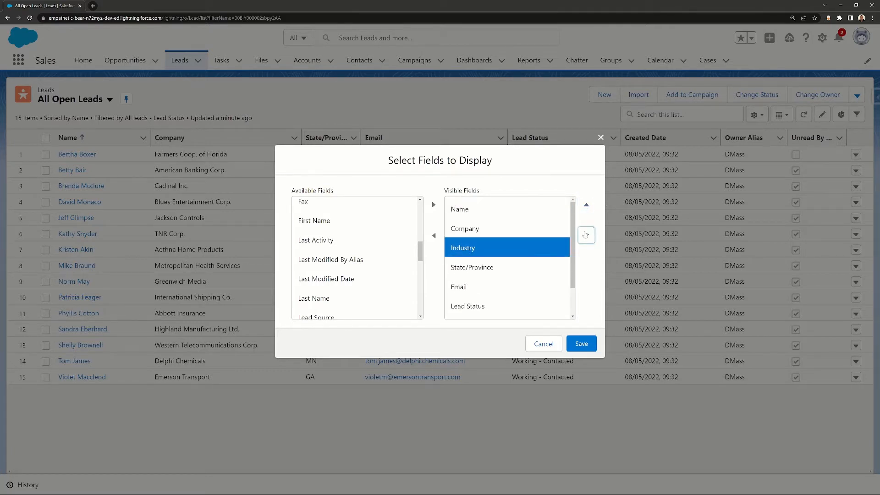
click(584, 342)
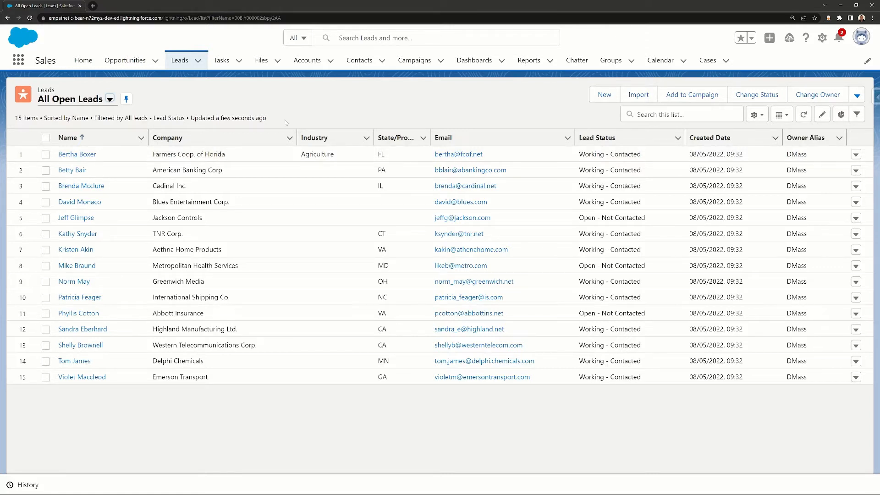
Step: Add a filter to All Open Leads where State/Province equals CA
click(756, 115)
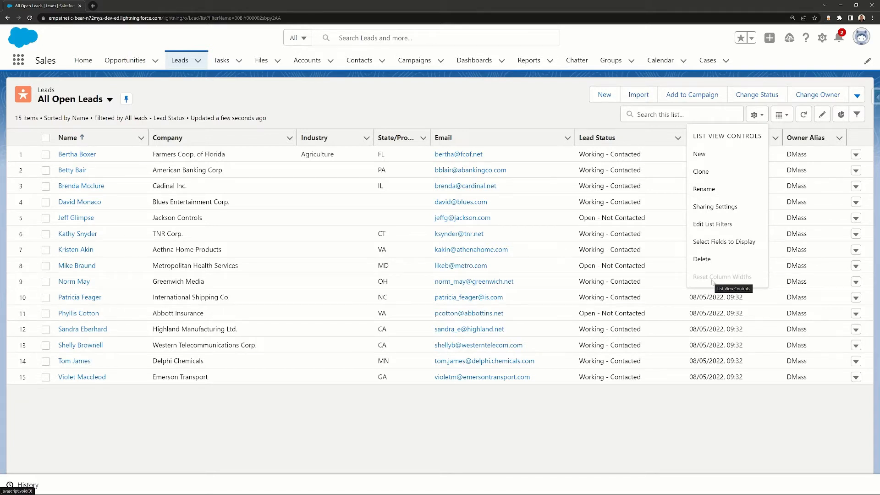
click(714, 225)
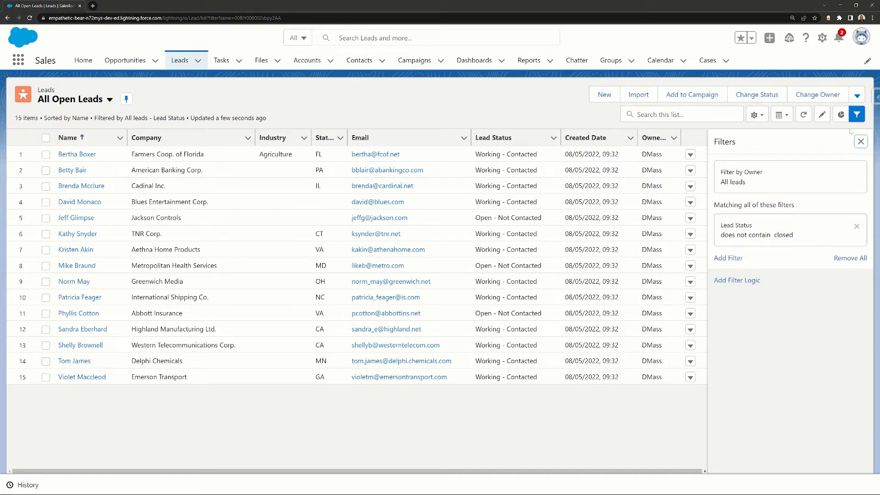
click(857, 115)
click(857, 114)
click(729, 260)
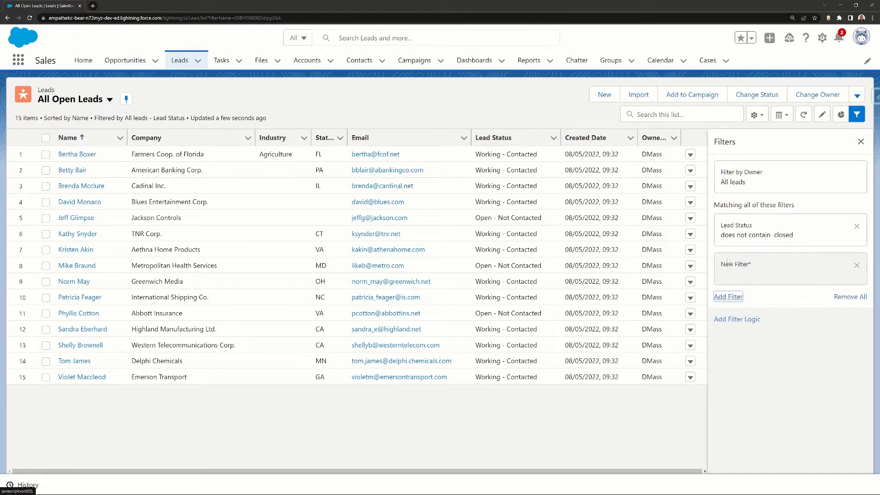
click(566, 220)
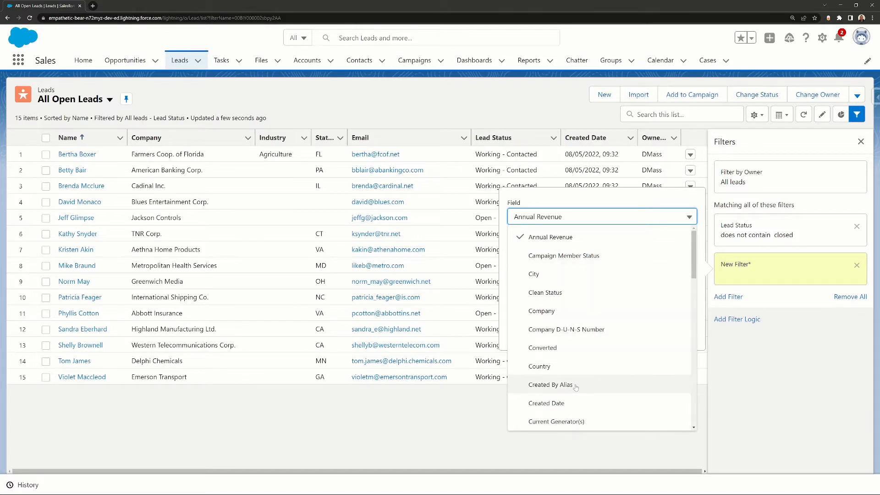
scroll(576, 387, down, 6)
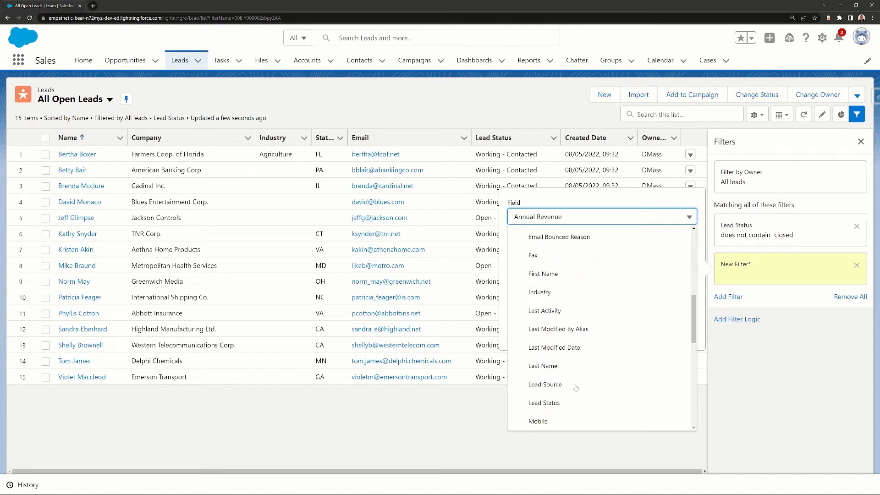
scroll(576, 387, down, 6)
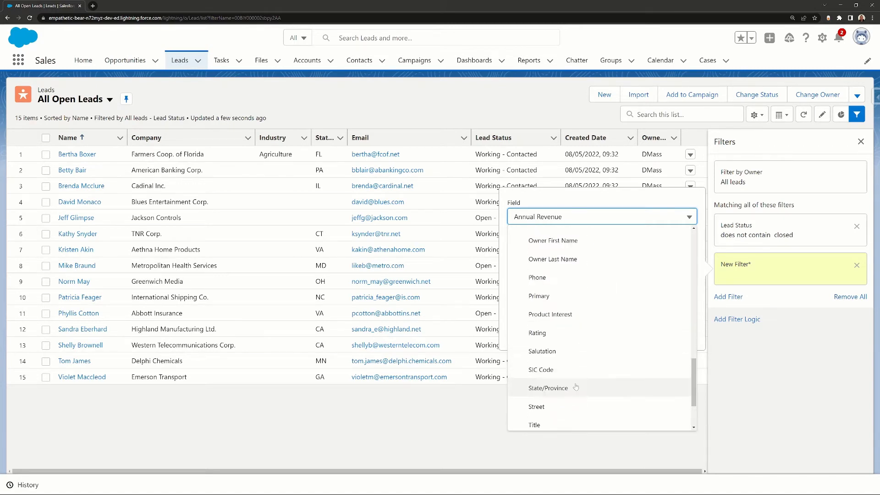
click(575, 387)
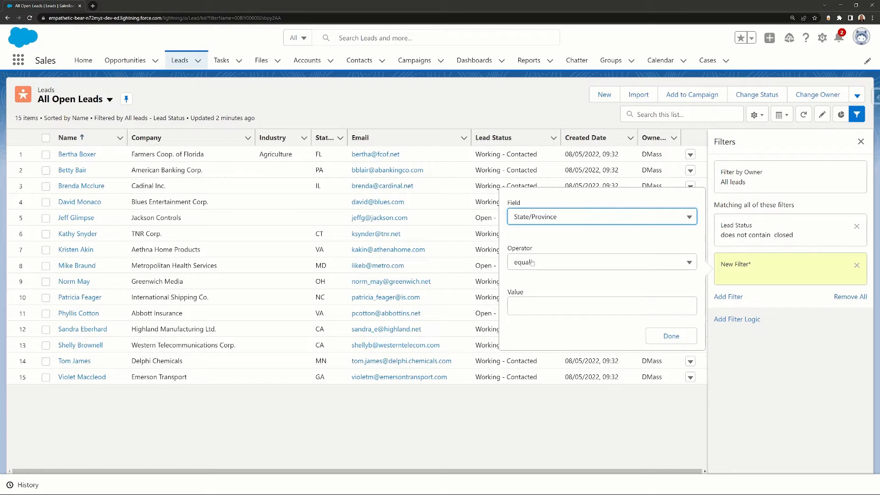
click(532, 305)
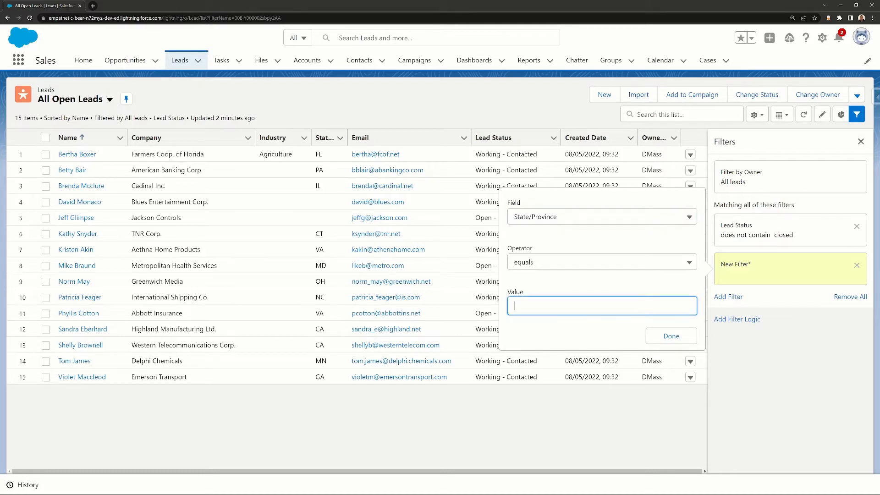
text(CA)
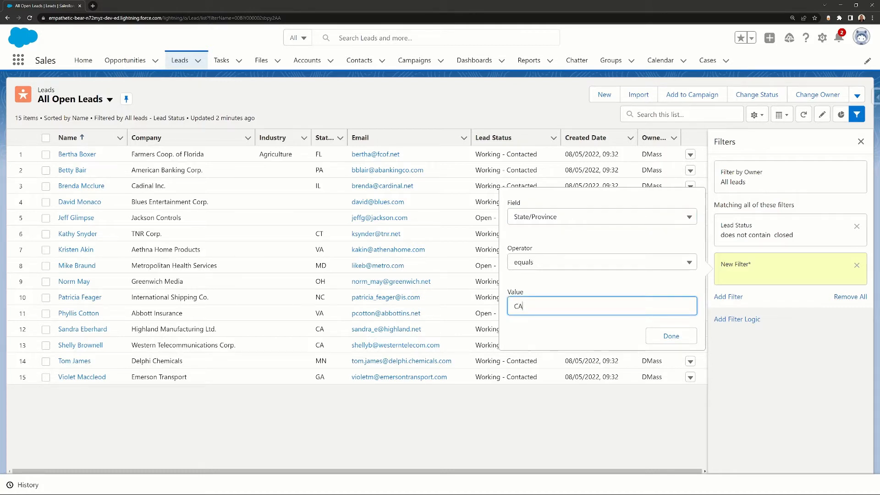
click(672, 336)
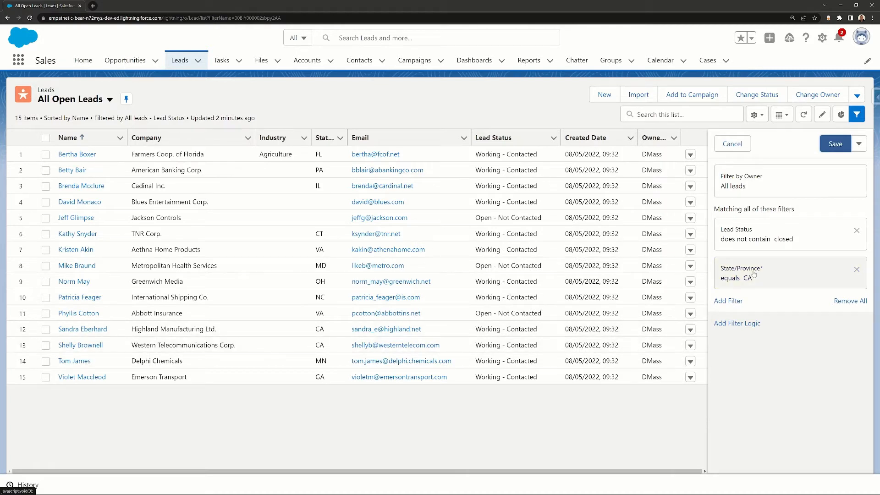
Step: Open the custom filter logic, discard it, and save the list view with the State/Province filter
click(735, 323)
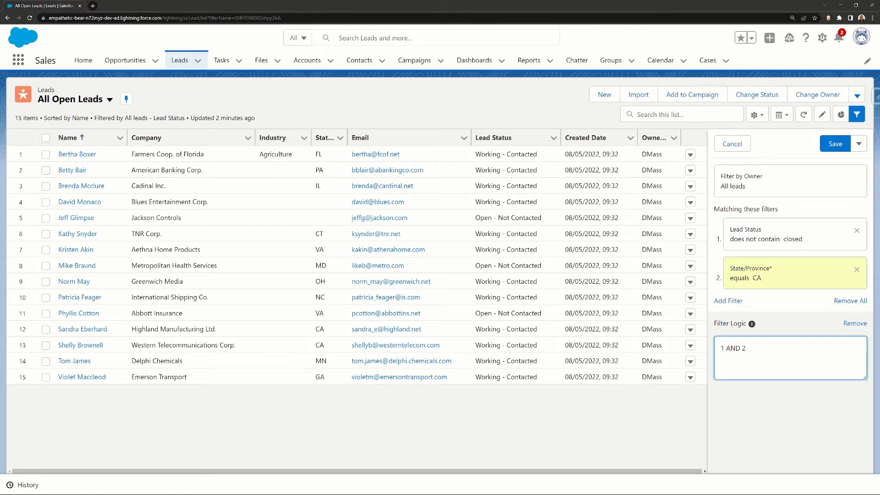
click(854, 323)
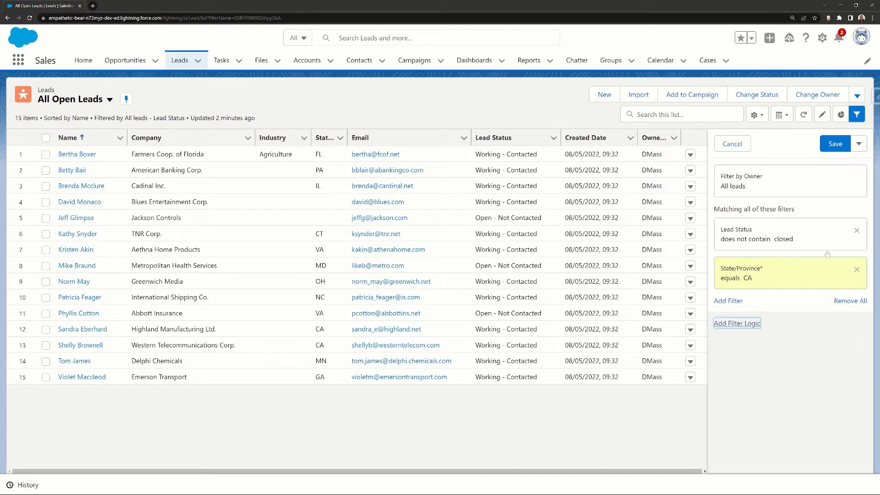
click(832, 146)
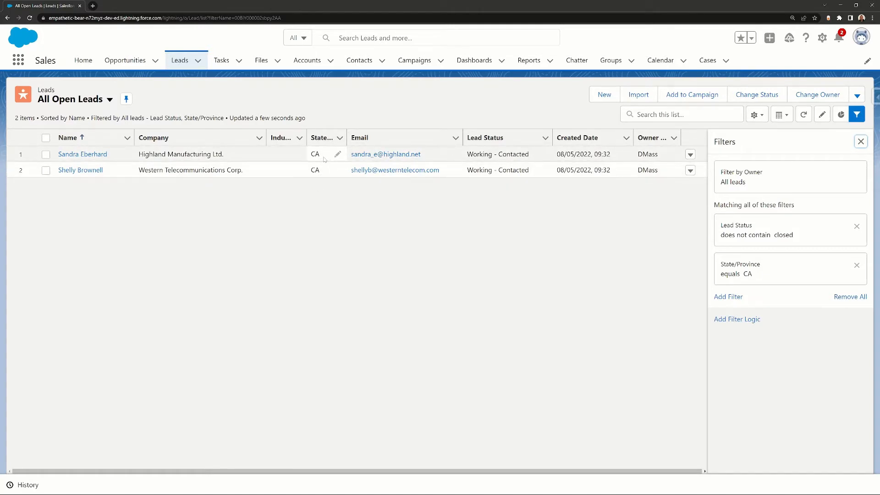
Step: Remove the State/Province filter from All Open Leads and save the list view
click(856, 265)
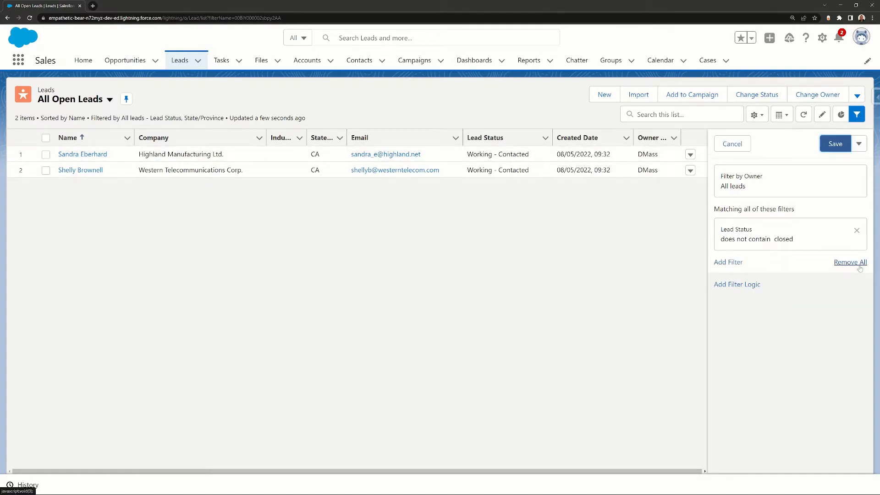
click(835, 145)
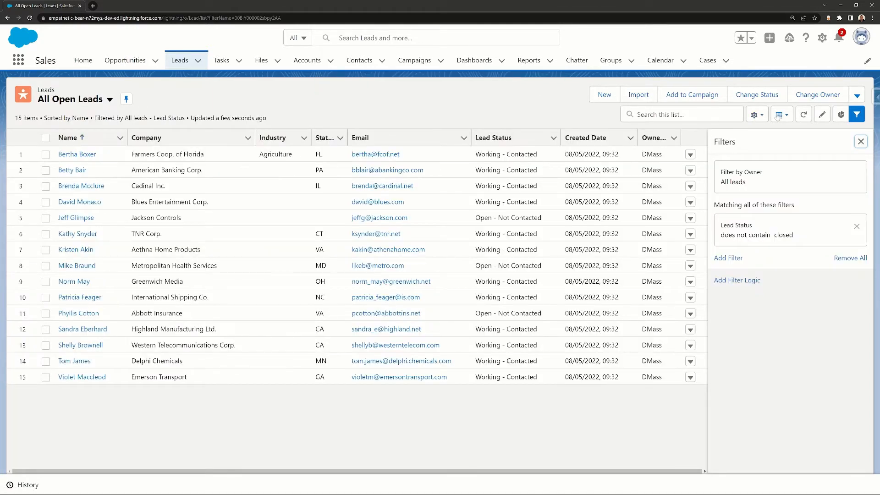
Step: Review the available display formats for the leads list, and refresh the list
click(781, 114)
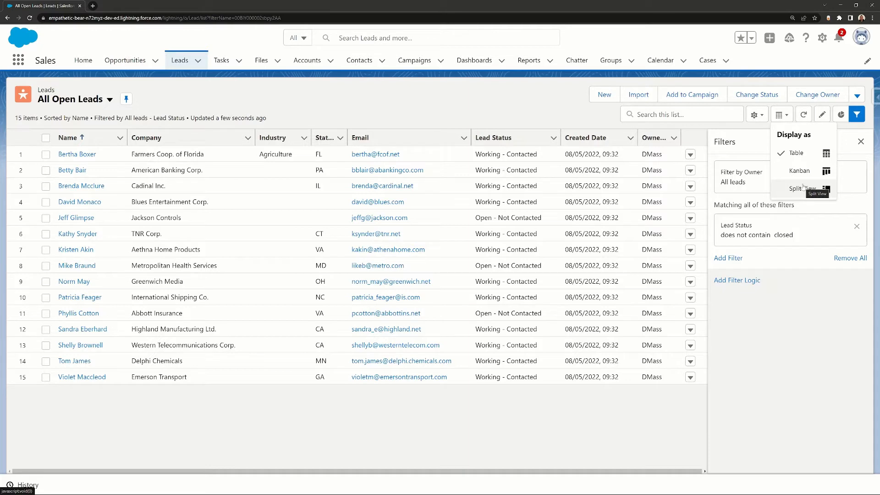
click(756, 132)
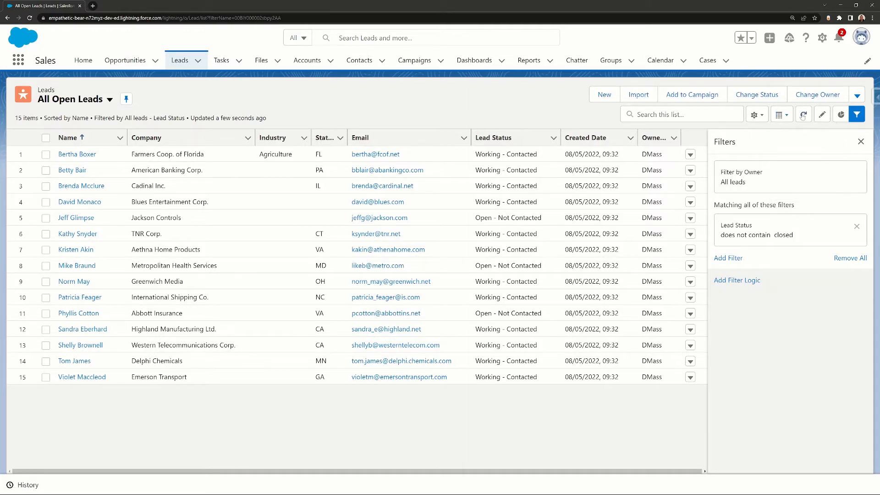
click(803, 115)
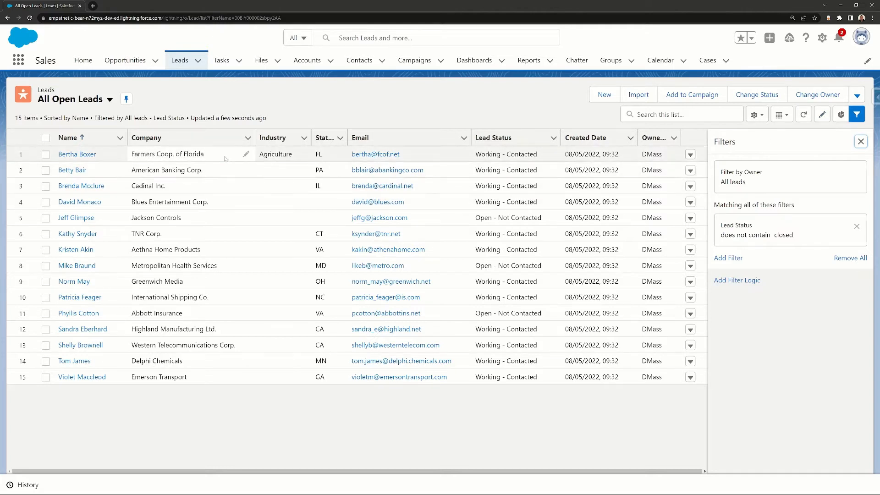
Step: Open the Company value Farmers Coop. of Florida for inline editing and exit the edit
click(246, 154)
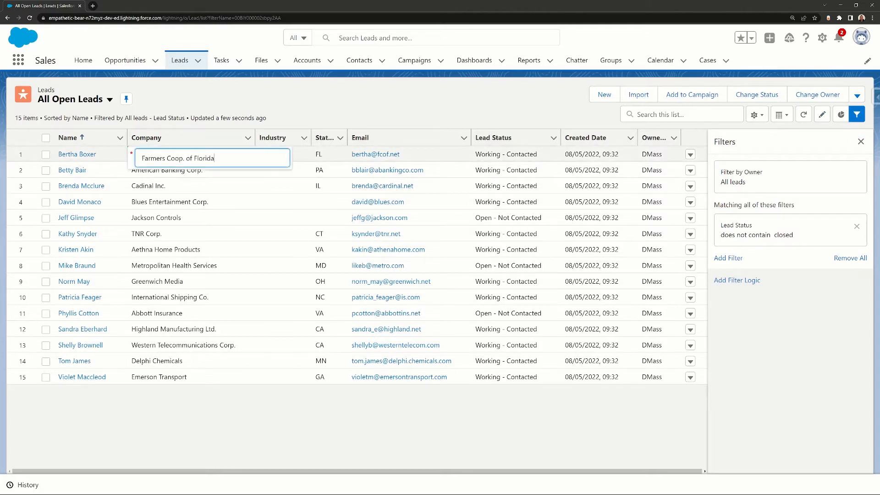
click(311, 171)
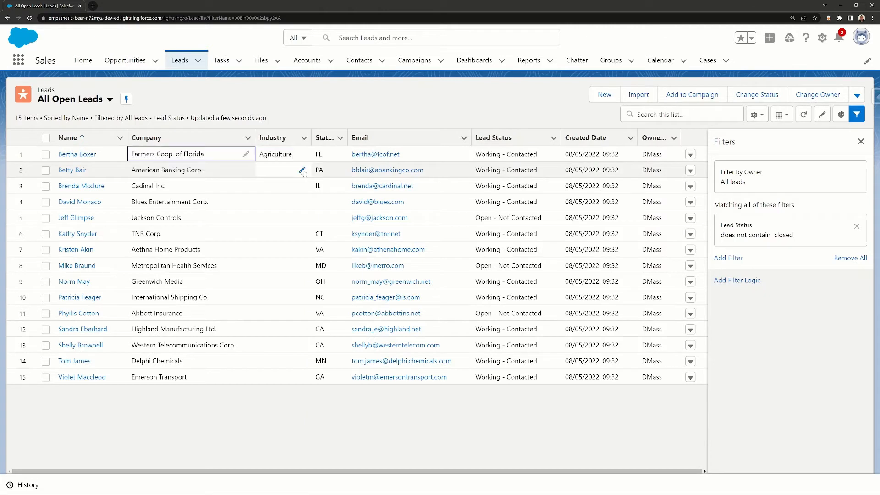
Step: Set the Industry of the American Banking Corp. lead to Banking in the list
click(302, 170)
click(304, 172)
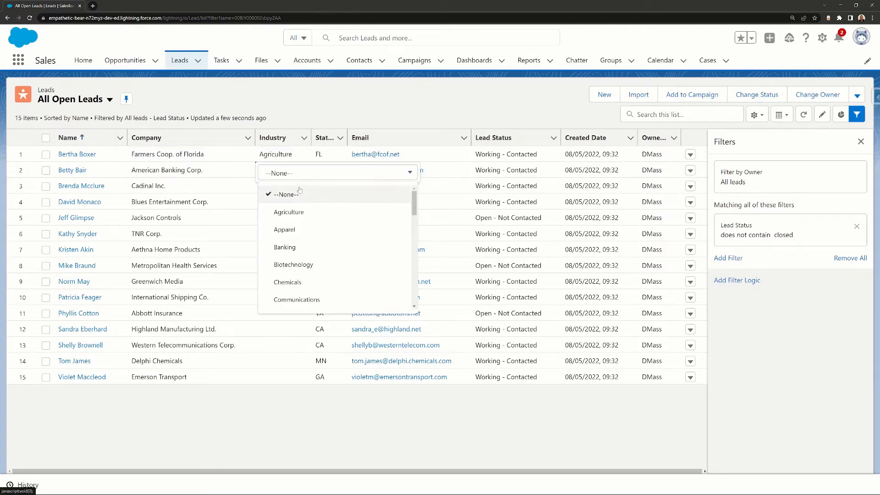
click(293, 247)
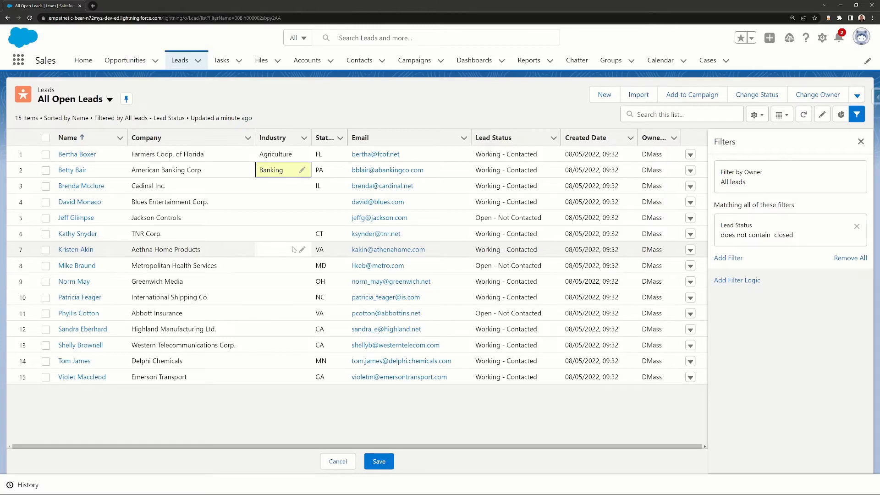
Step: Set Industry to Communications for the last four leads in one inline update, and save the list edits
click(46, 377)
click(46, 361)
click(45, 345)
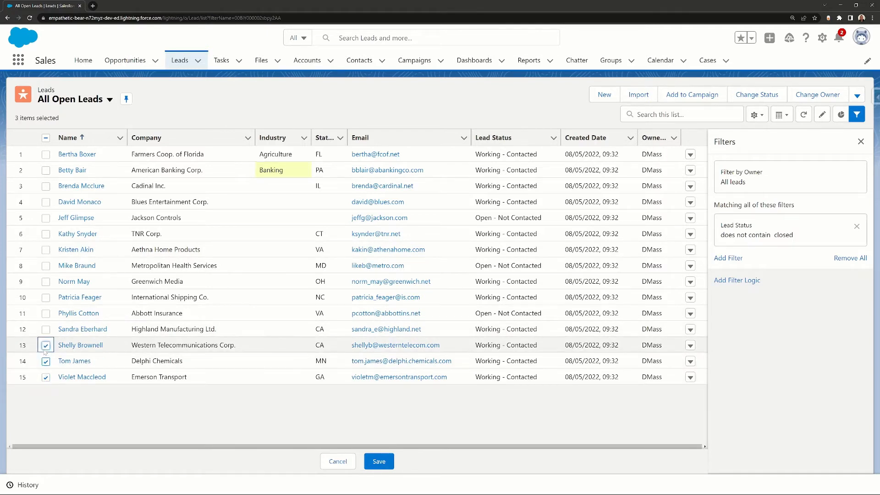
click(46, 330)
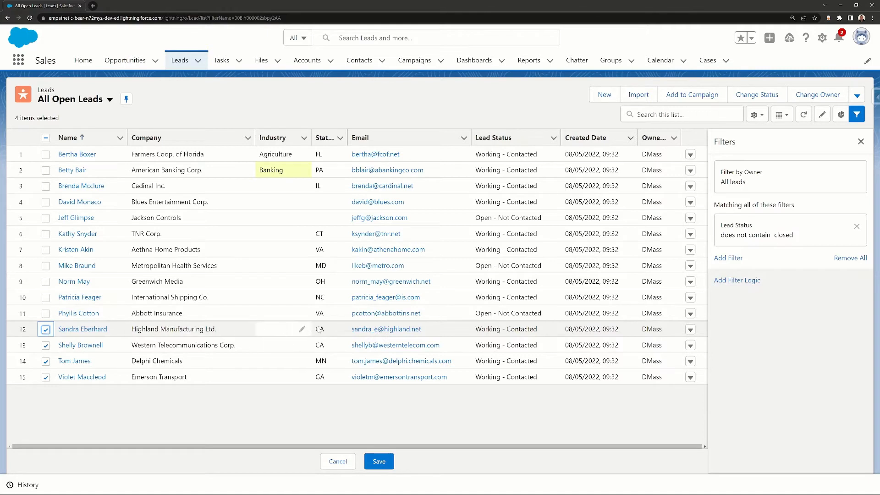
click(302, 329)
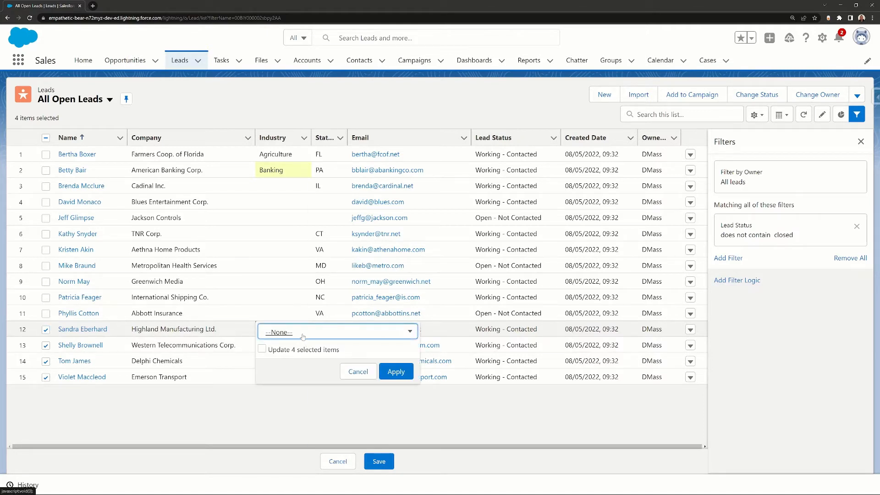
click(303, 333)
scroll(292, 360, down, 2)
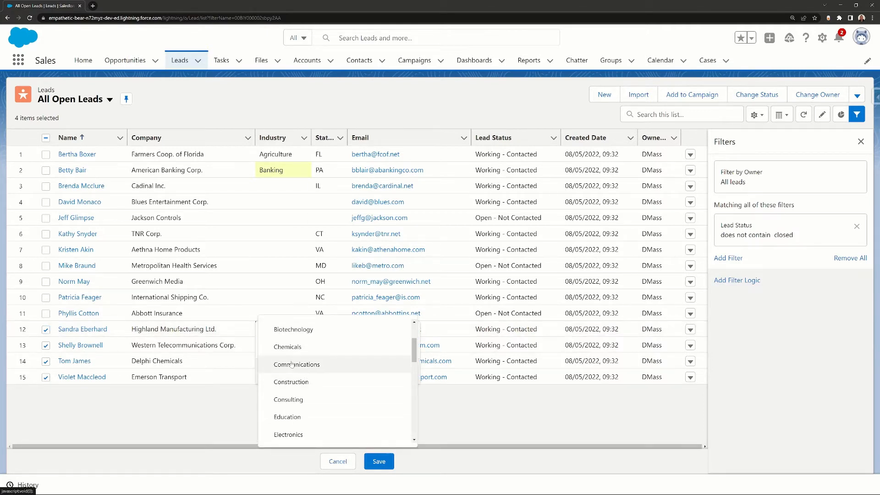
click(293, 364)
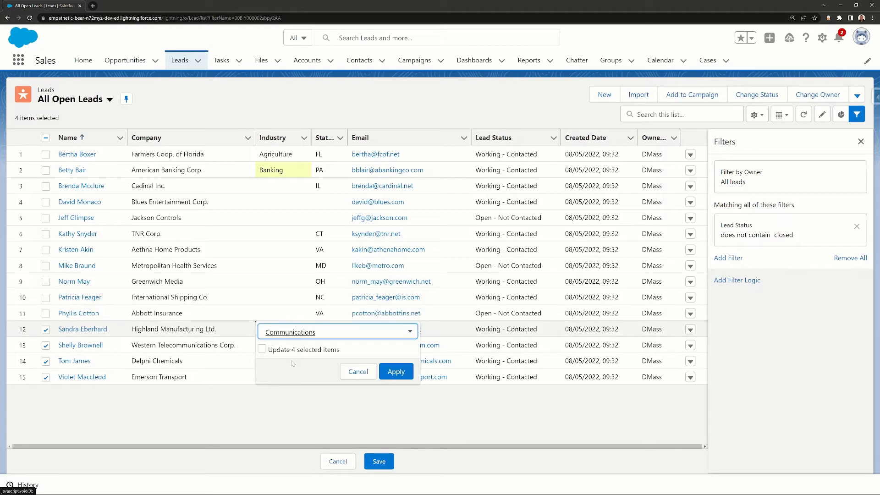
click(262, 350)
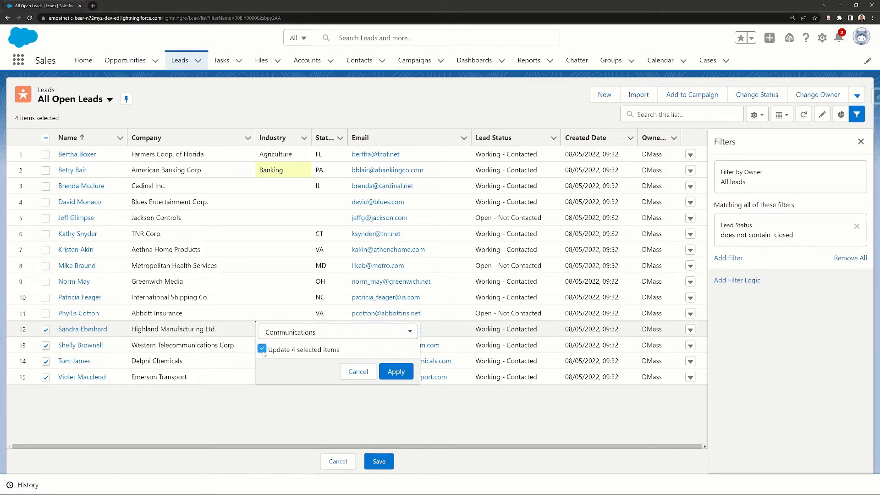
click(395, 372)
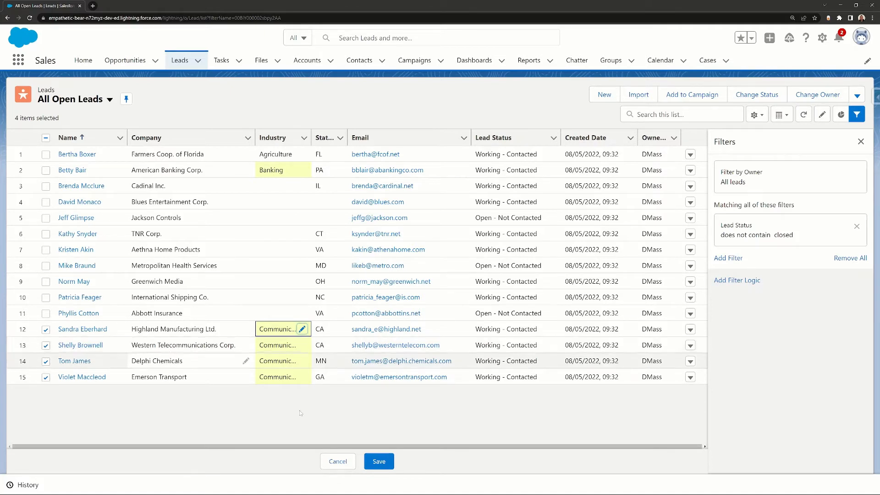
click(381, 466)
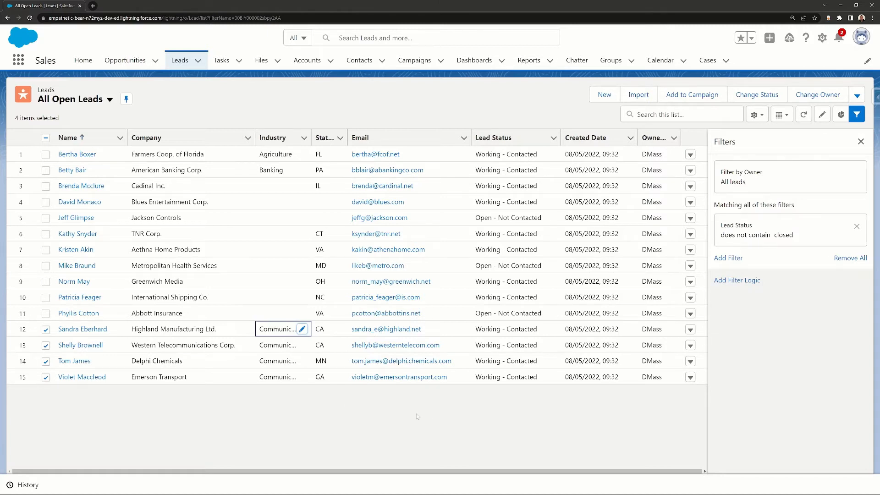
Step: Replace the filters with the charts view of the leads list and choose the Leads By Lead Source chart
click(856, 114)
click(842, 115)
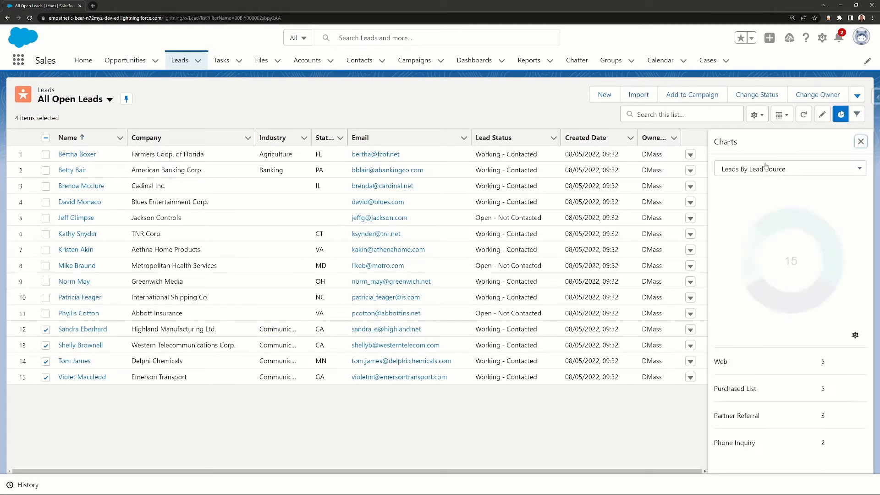
click(763, 171)
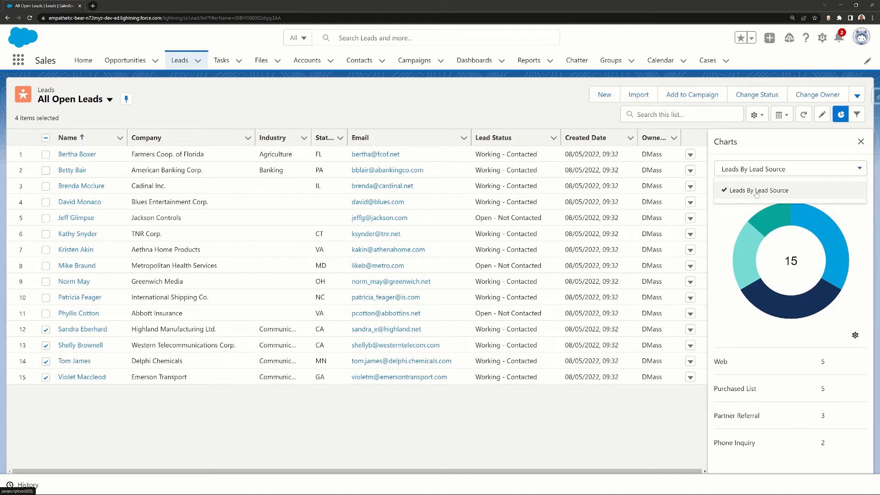
click(748, 188)
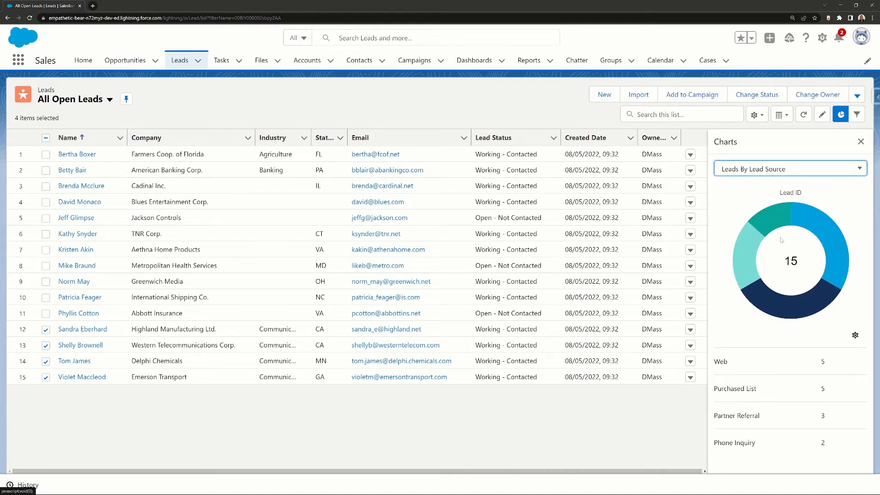
Step: Display the lead source chart as a vertical bar chart, a horizontal bar chart, and again as a donut chart
click(855, 335)
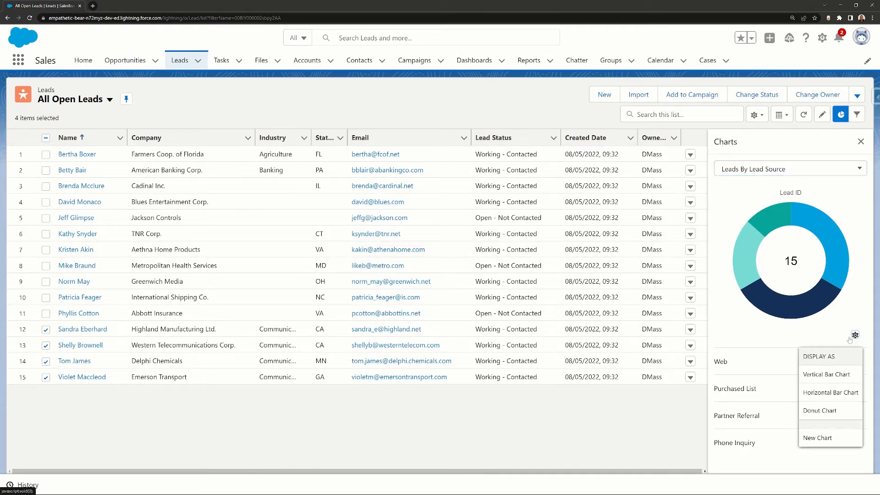
click(827, 375)
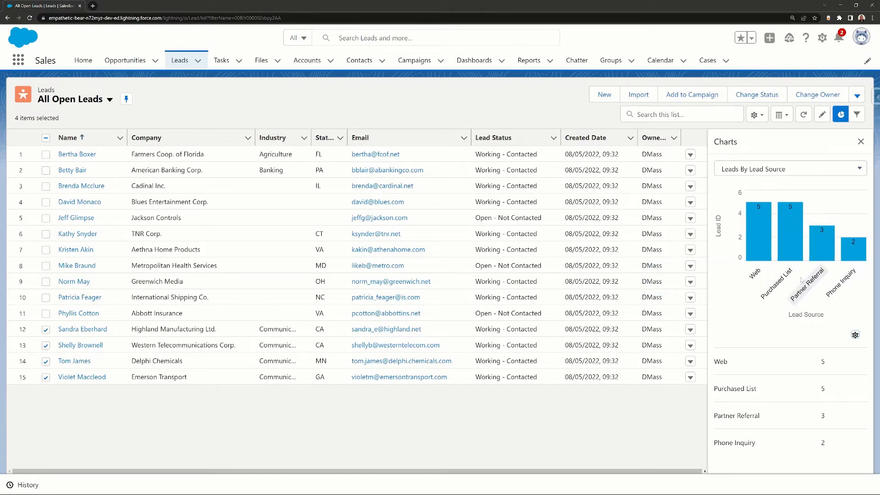
click(855, 334)
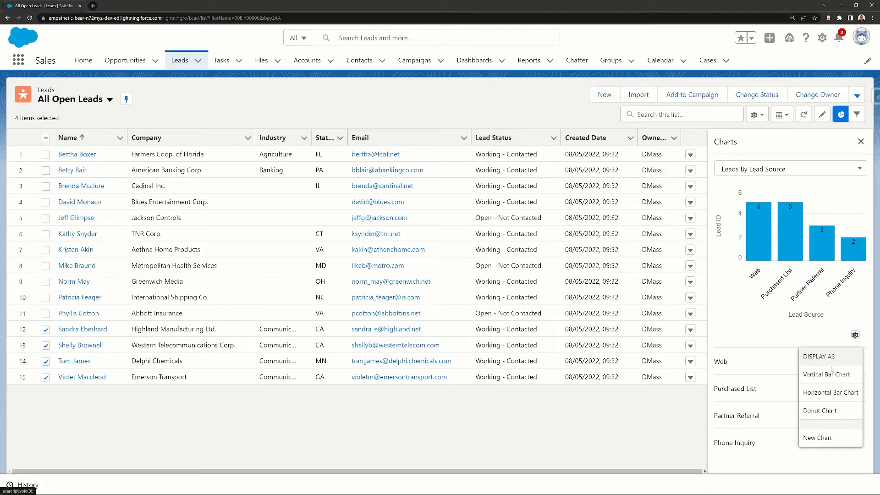
click(828, 392)
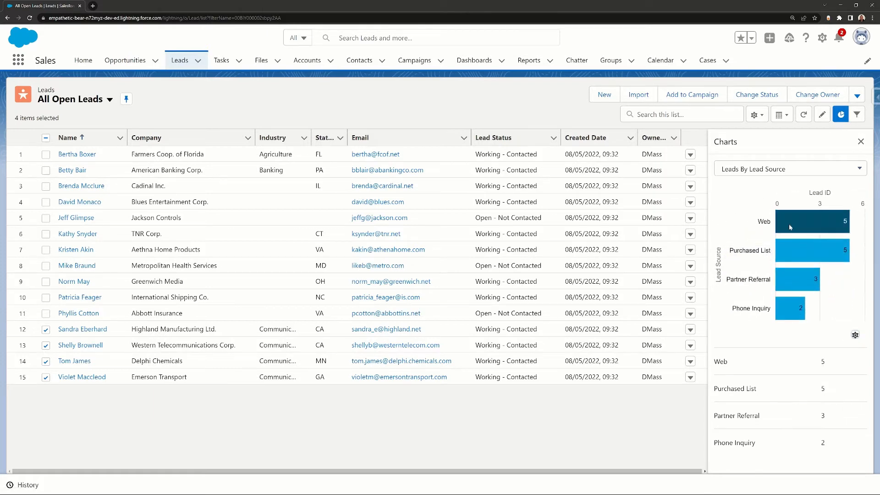
click(855, 335)
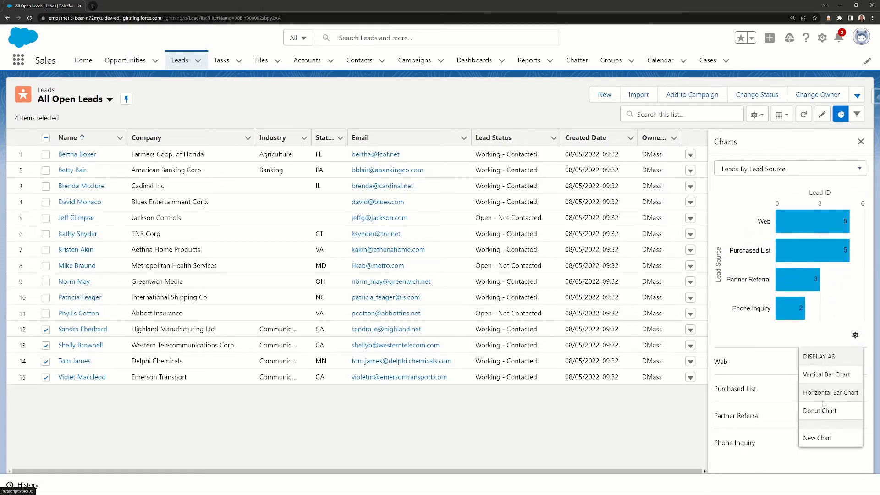
click(822, 410)
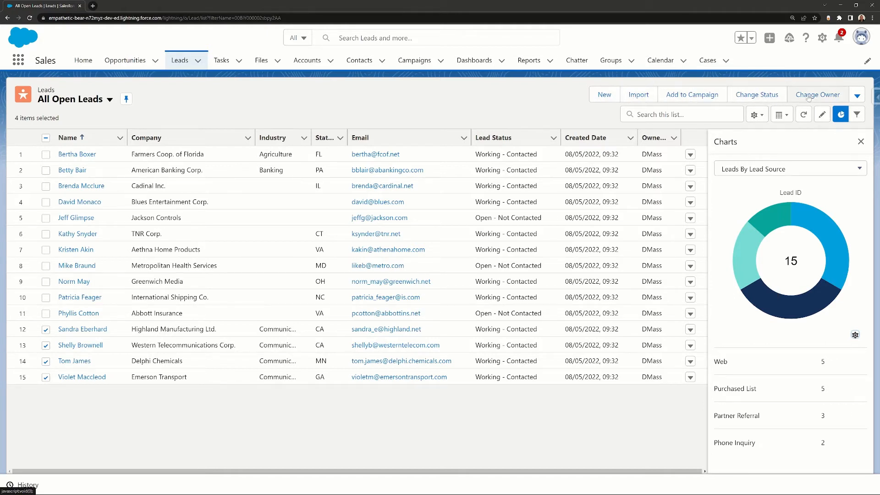
Step: Review the additional list actions for leads, and open the Accounts list to compare its actions
click(858, 95)
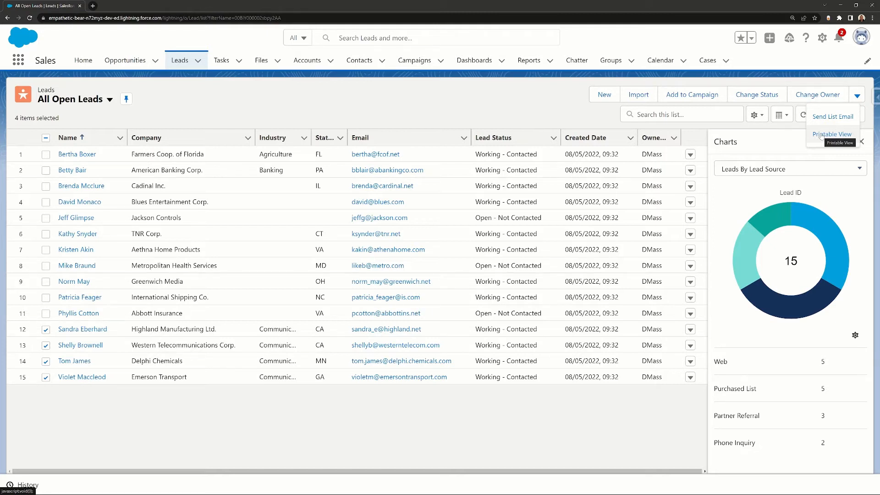
click(312, 65)
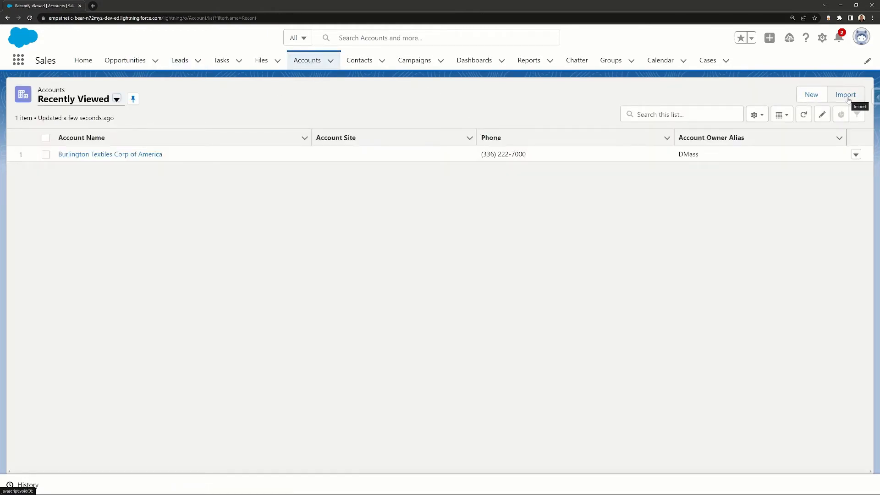
Step: Open the All Opportunities list view and pin it as the default opportunities list
click(123, 60)
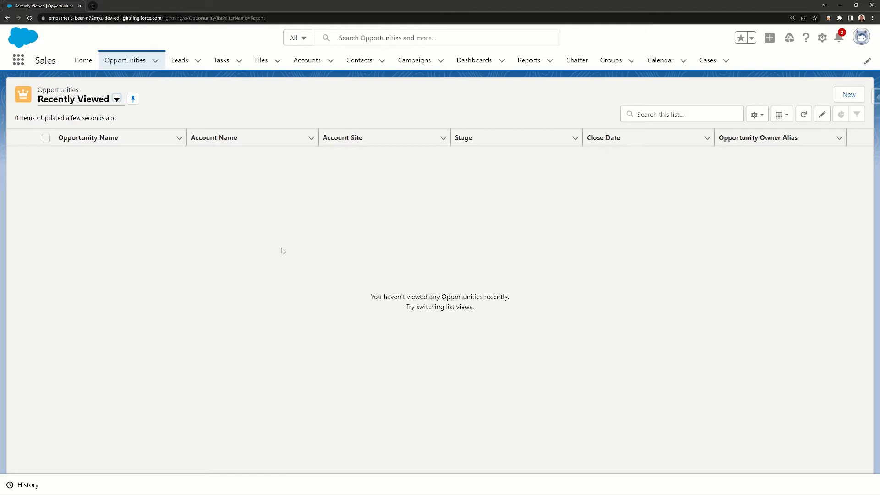
click(117, 99)
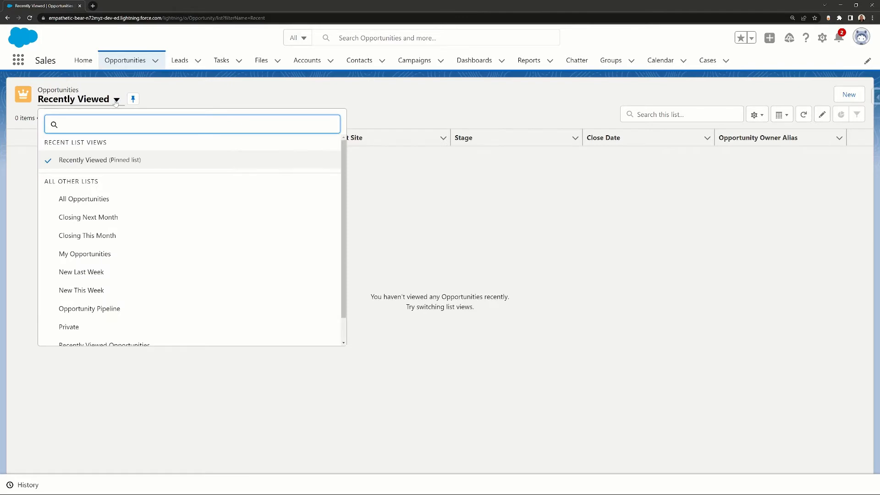
click(72, 200)
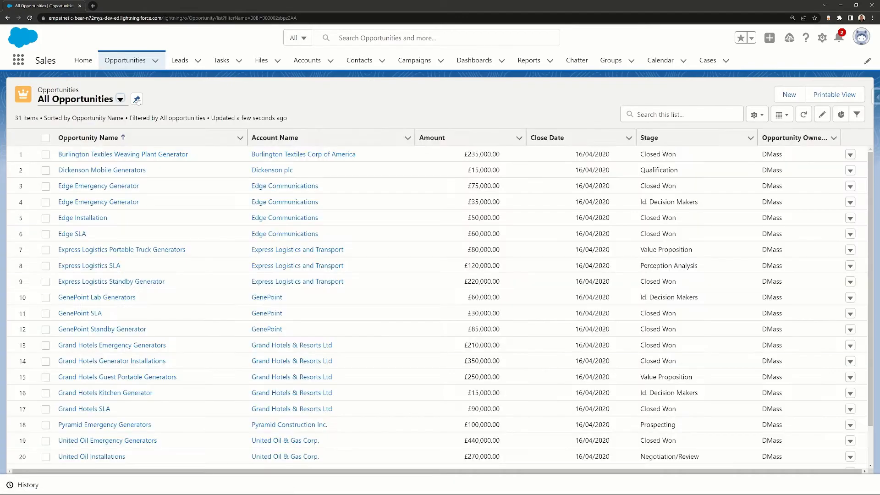
click(137, 100)
Step: Switch the opportunities list to Split View and open Burlington Textiles Weaving Plant Generator, Dickenson Mobile Generators and the £35,000 Edge Emergency Generator in turn
click(788, 116)
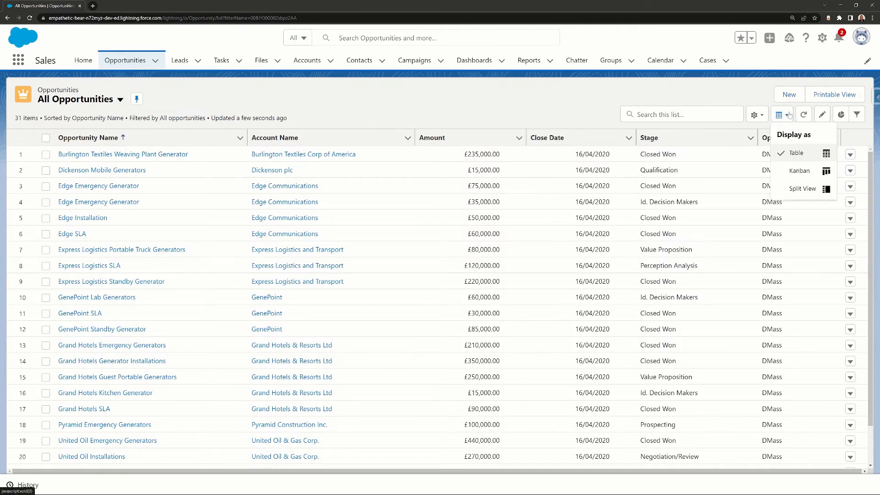
click(799, 189)
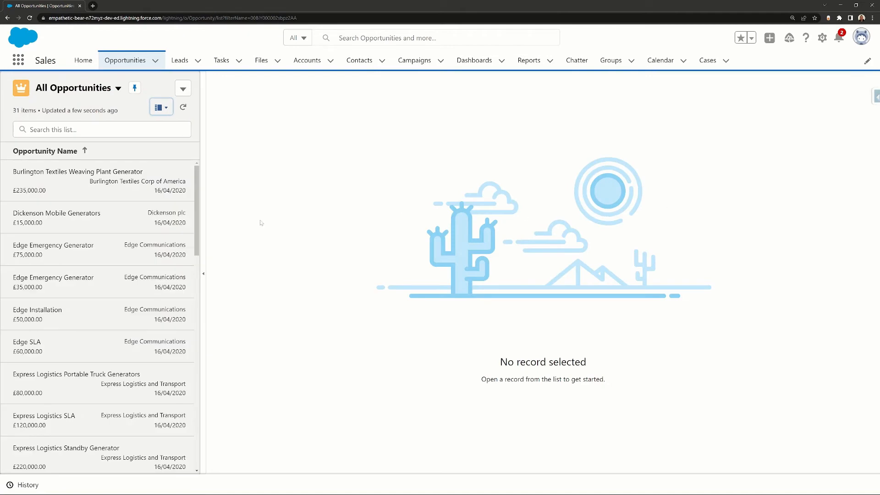
click(121, 214)
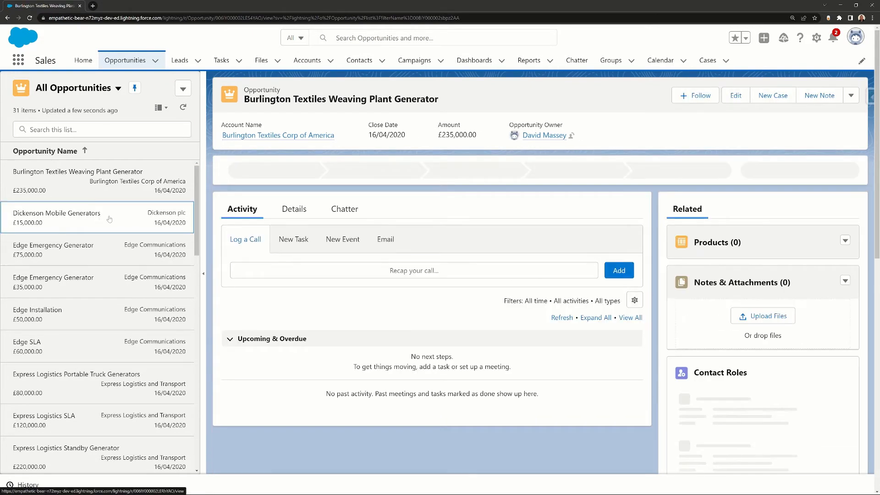
click(109, 219)
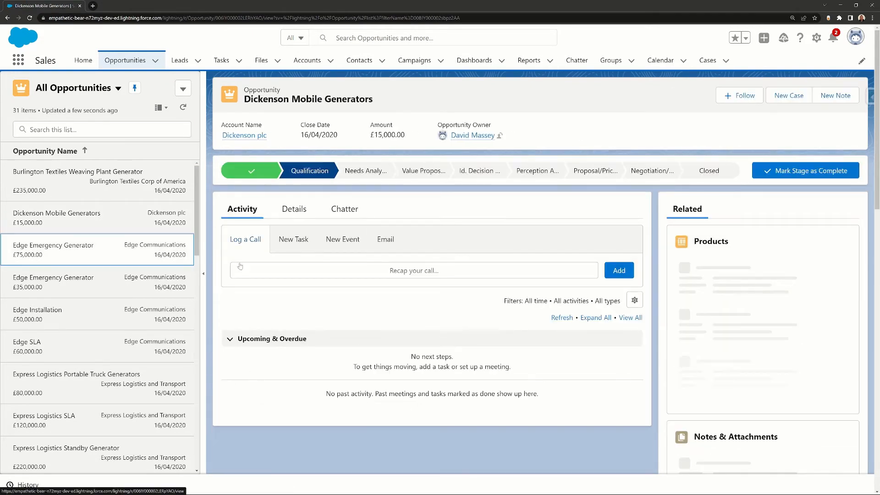
click(75, 280)
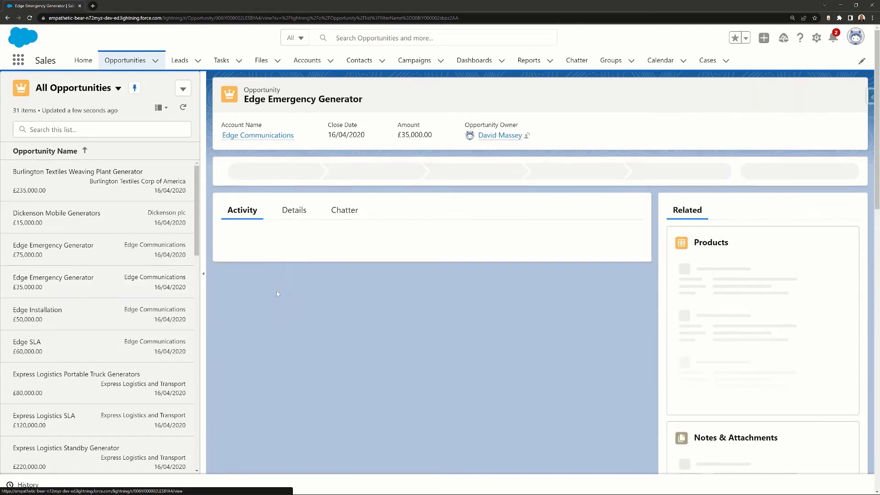
Step: Collapse and expand the split view's record list, and open the Edge SLA and Express Logistics Portable Truck Generators opportunities
click(205, 275)
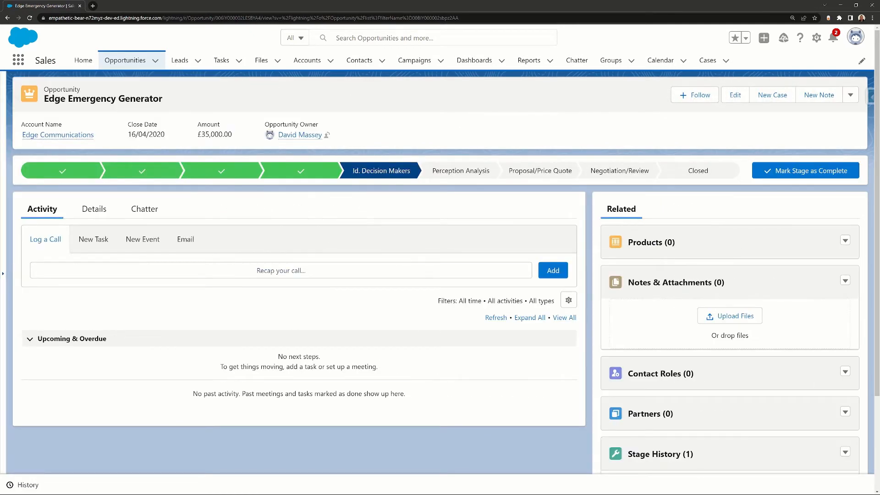
click(5, 273)
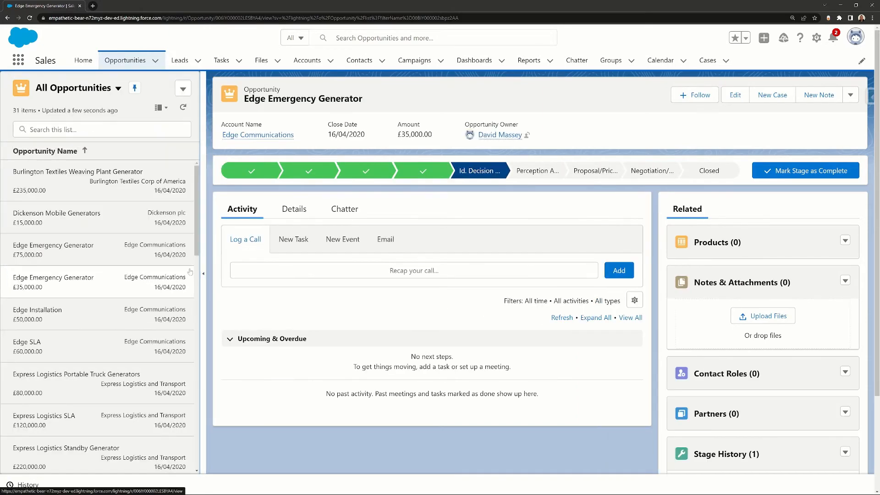
click(129, 347)
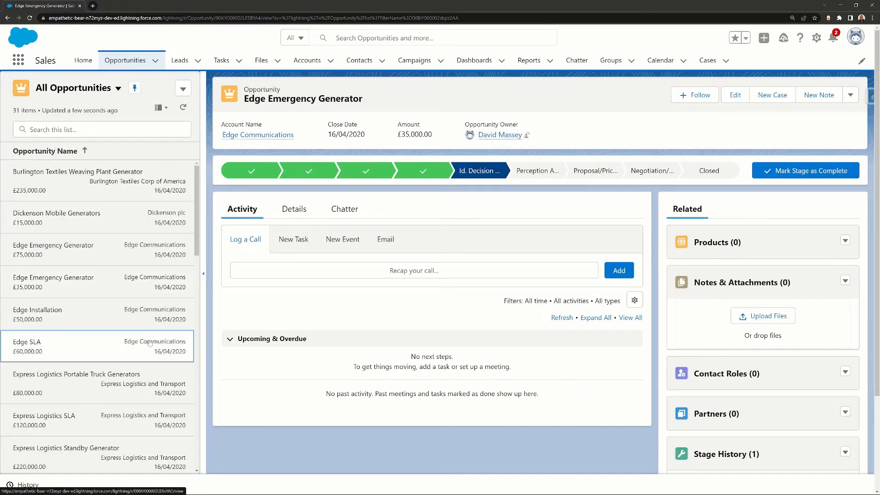
click(124, 372)
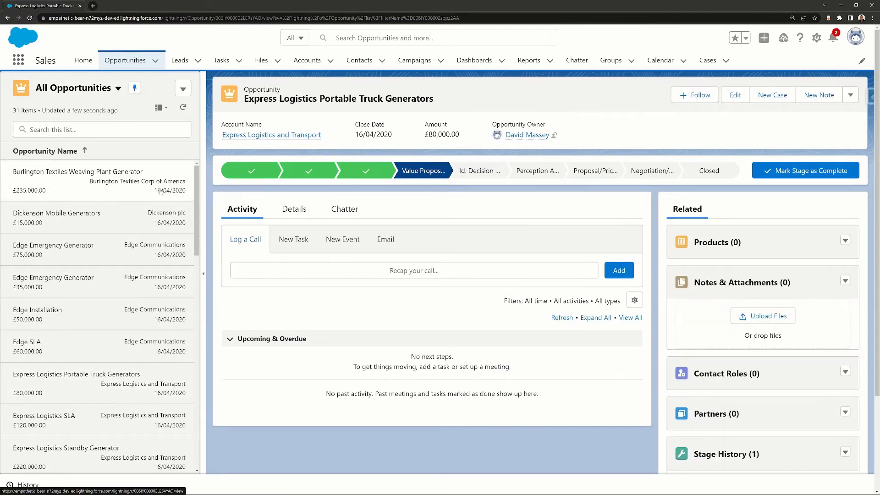
Step: Display the All Opportunities list as a Kanban board
click(160, 110)
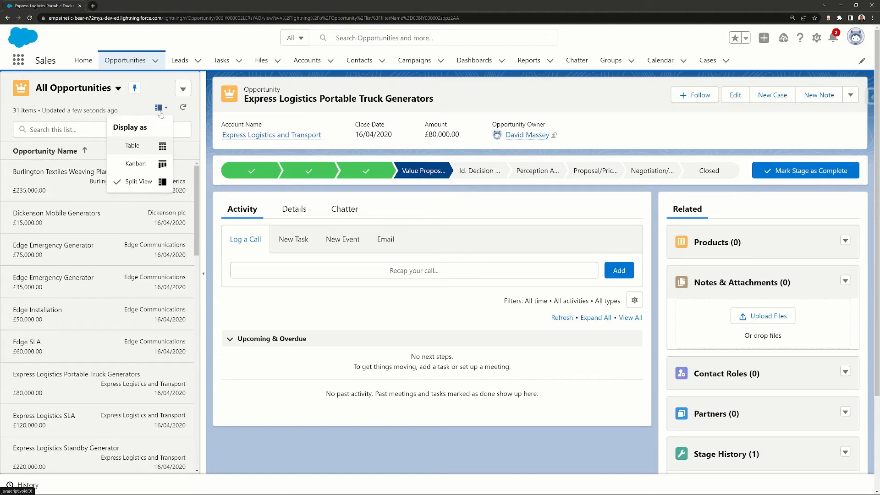
click(136, 164)
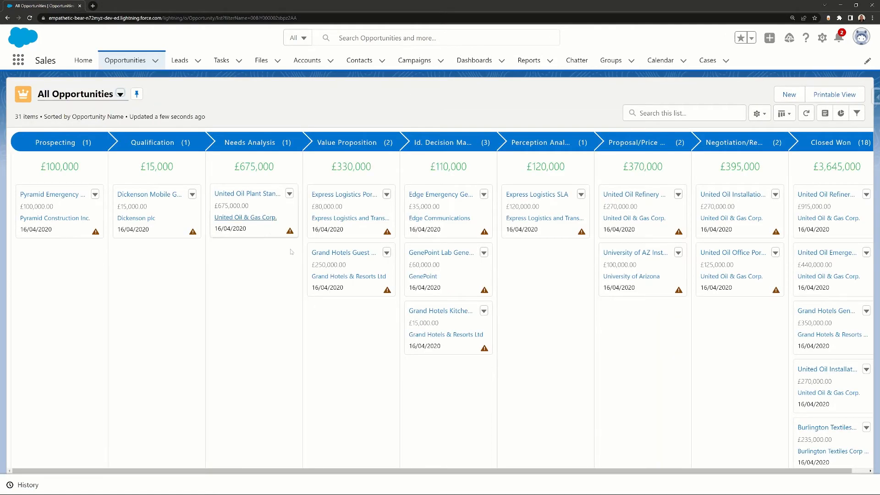
Step: Move the £250,000 Grand Hotels Guest opportunity to the Qualification stage and return it to Value Proposition
drag(339, 270, 254, 272)
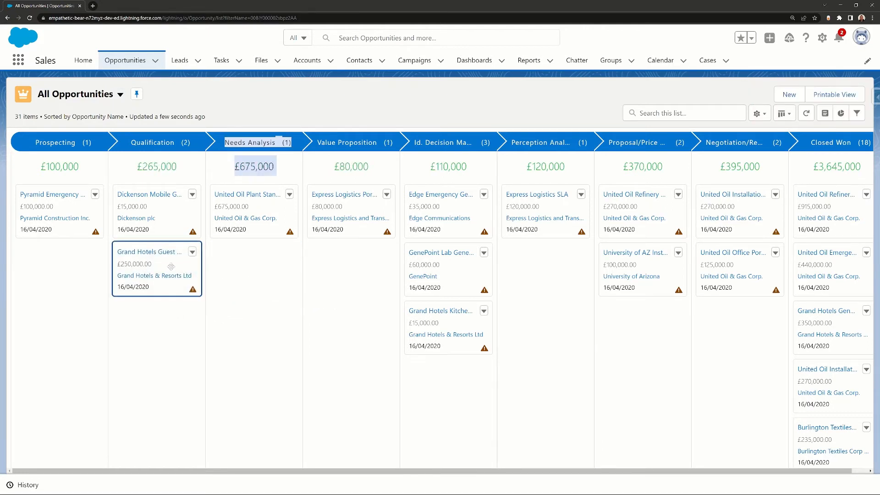
drag(156, 275, 326, 274)
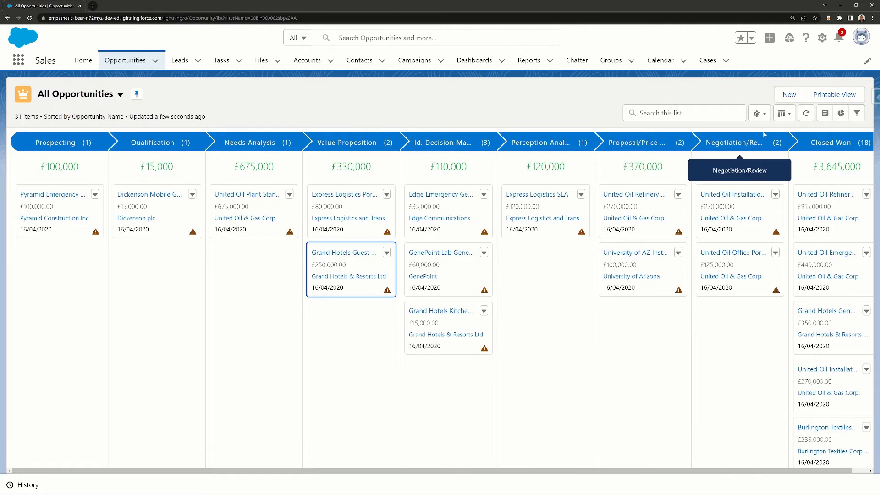
Step: Review the Kanban settings for summarizing and grouping the board, including the available Group By fields, and close them without saving
click(763, 115)
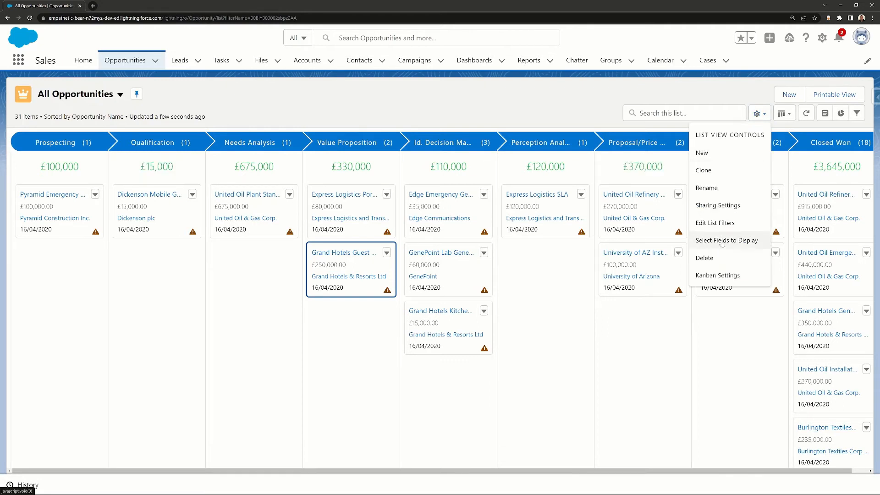
click(717, 271)
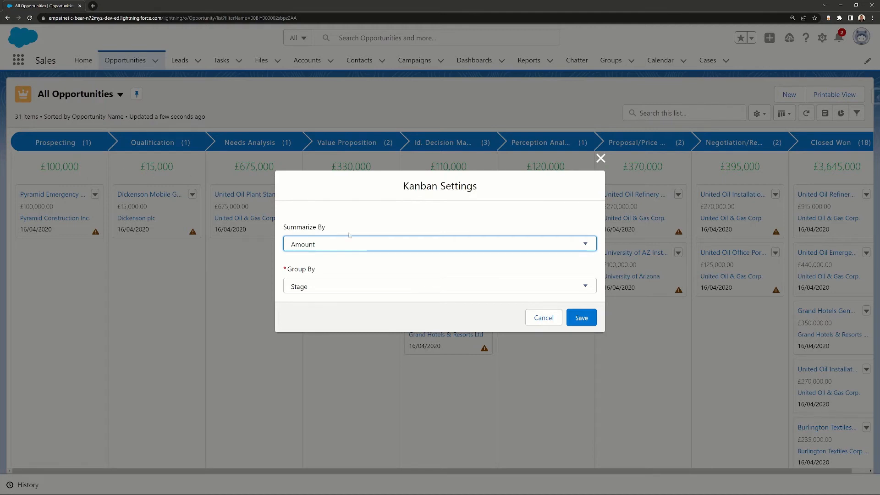
click(340, 285)
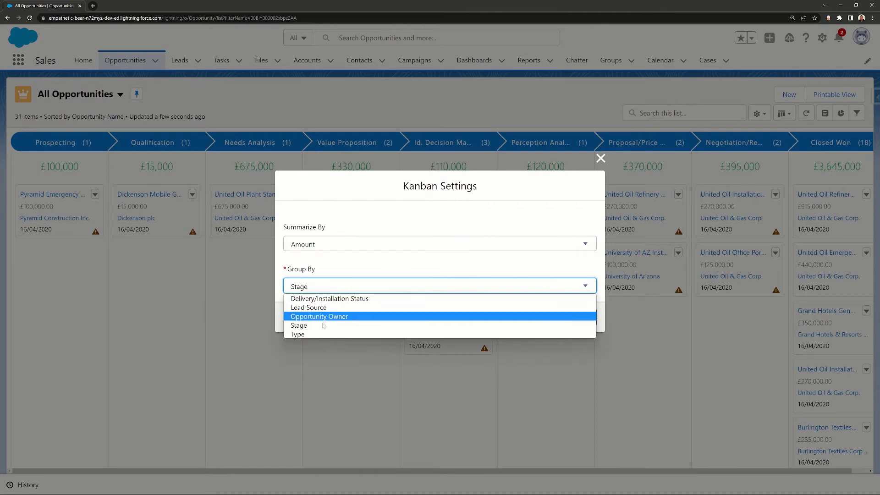
click(344, 326)
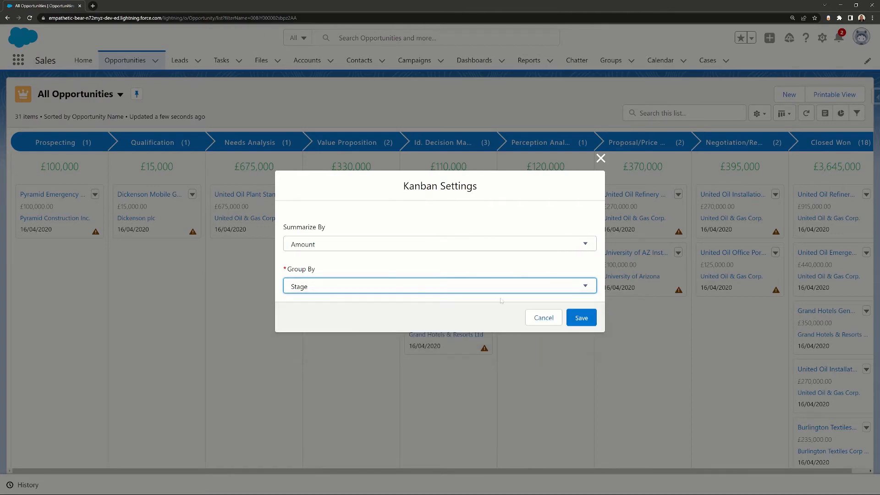
click(544, 318)
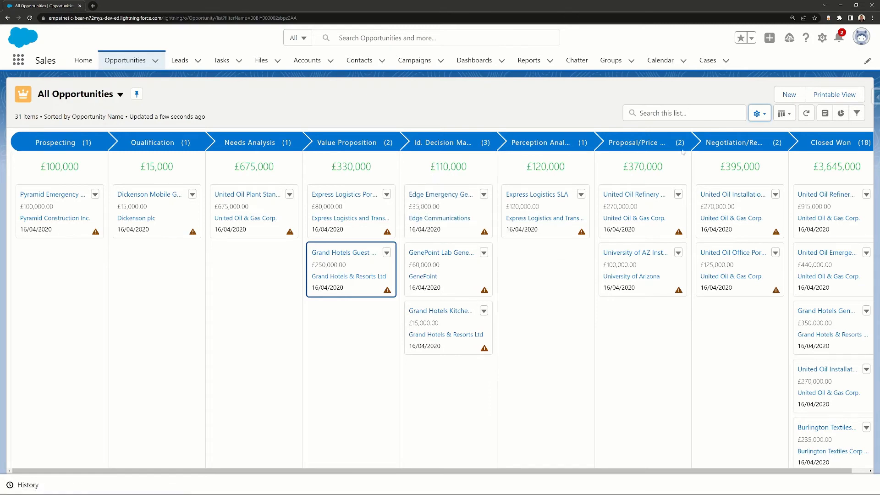
click(756, 117)
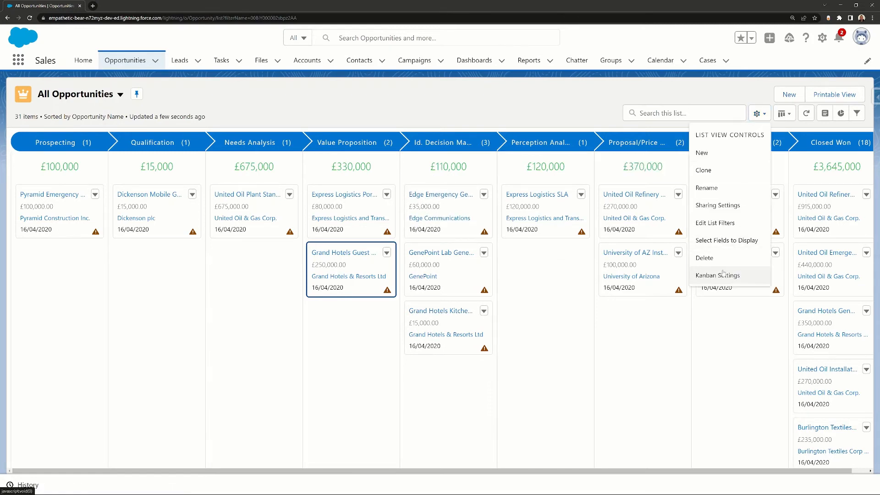
click(717, 275)
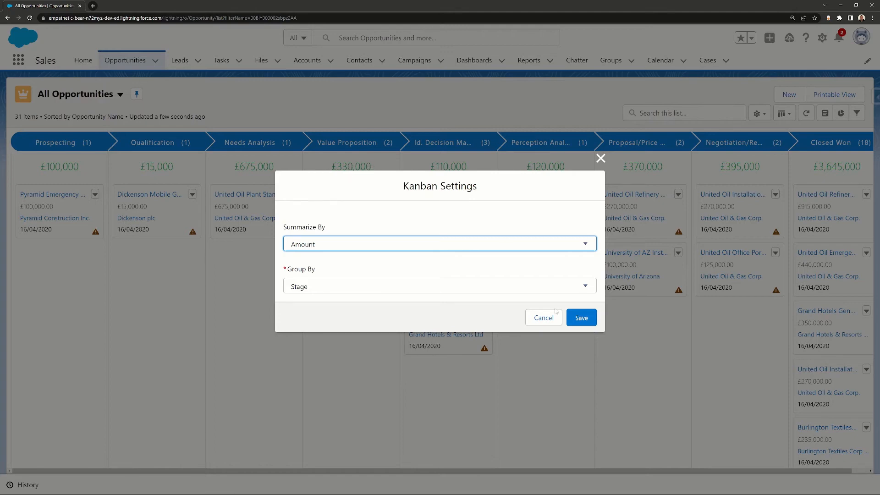
click(544, 318)
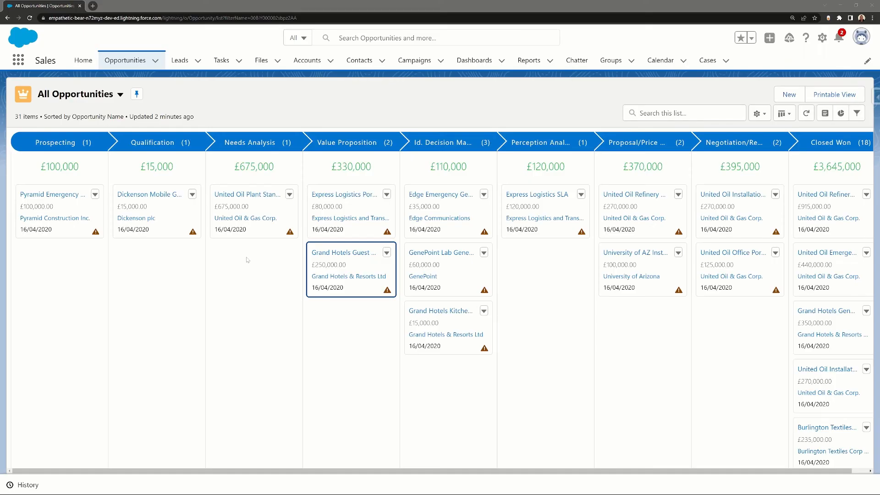
Step: Start a new opportunities list view named High Value Opps
click(760, 117)
click(711, 151)
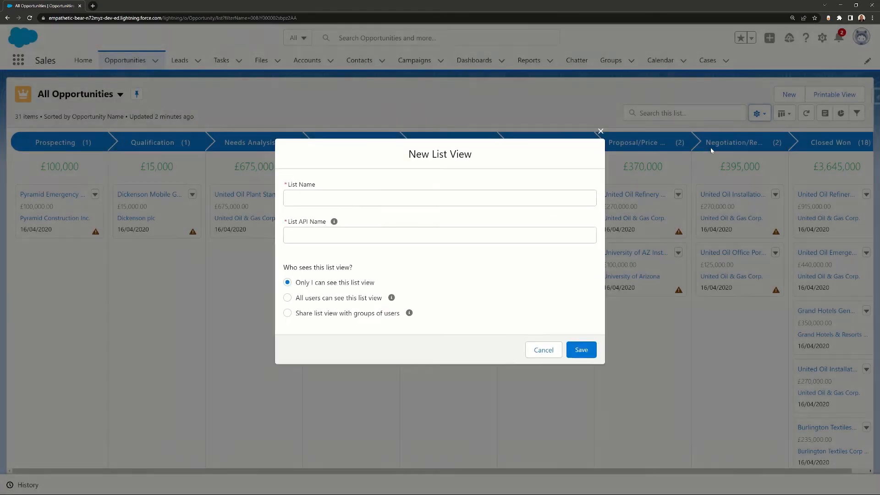
text(High )
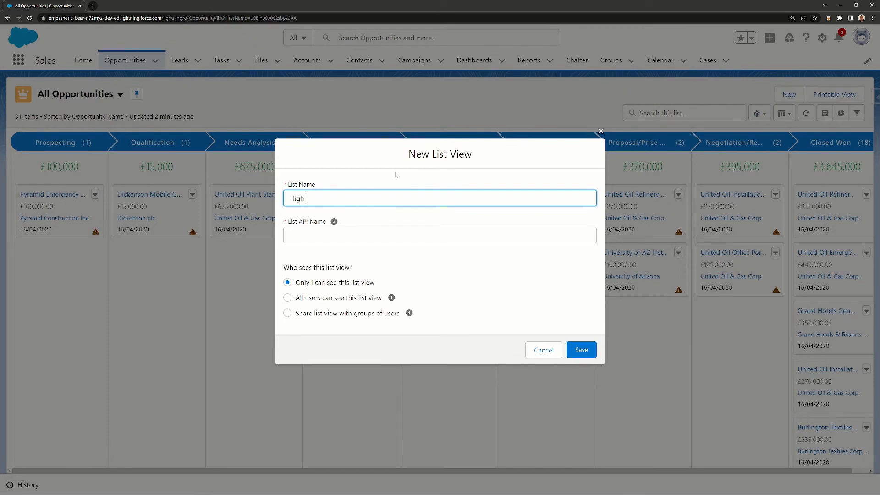
text(Value Opps)
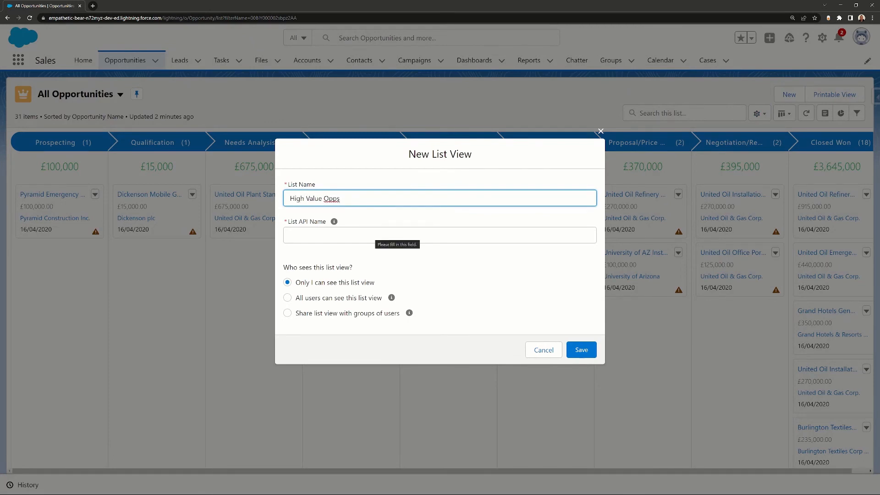
key(Tab)
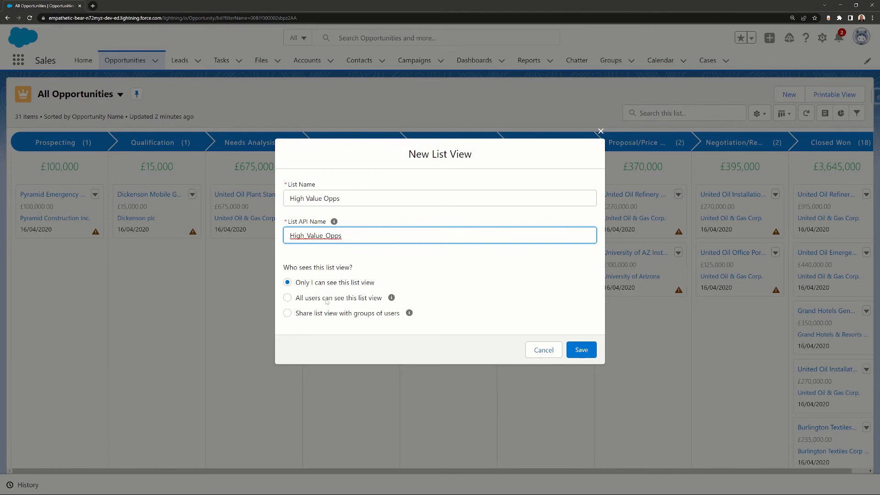
Step: Check the role options for sharing with groups of users, and save the new list view as visible to all users
click(287, 298)
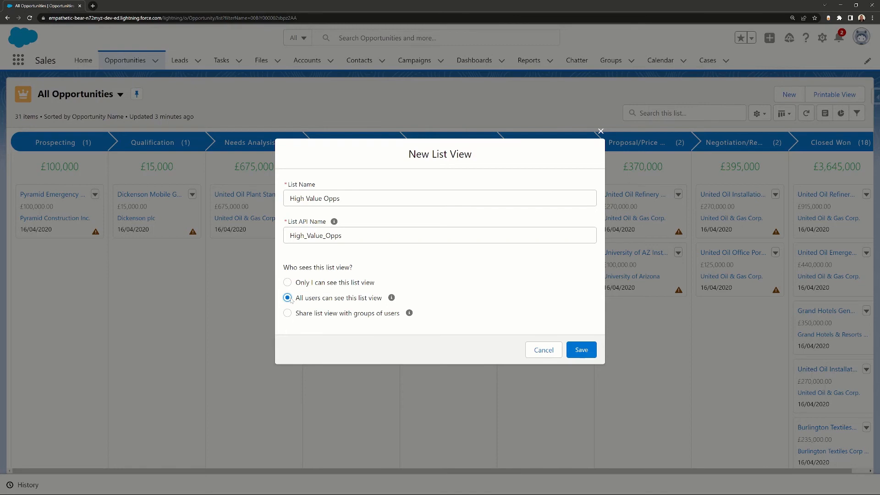
click(289, 313)
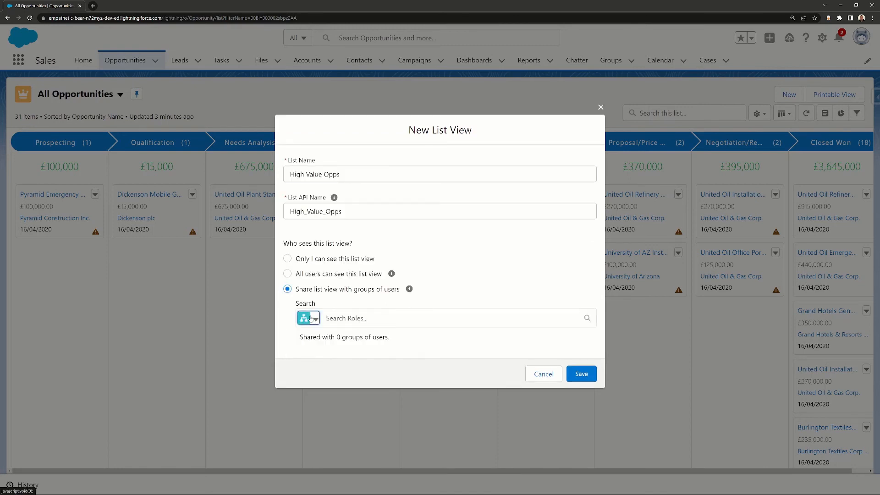
click(311, 318)
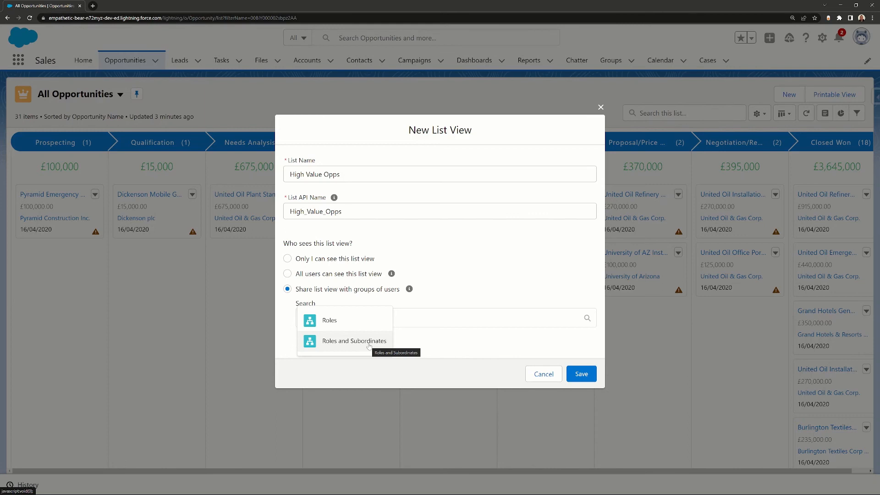
click(288, 274)
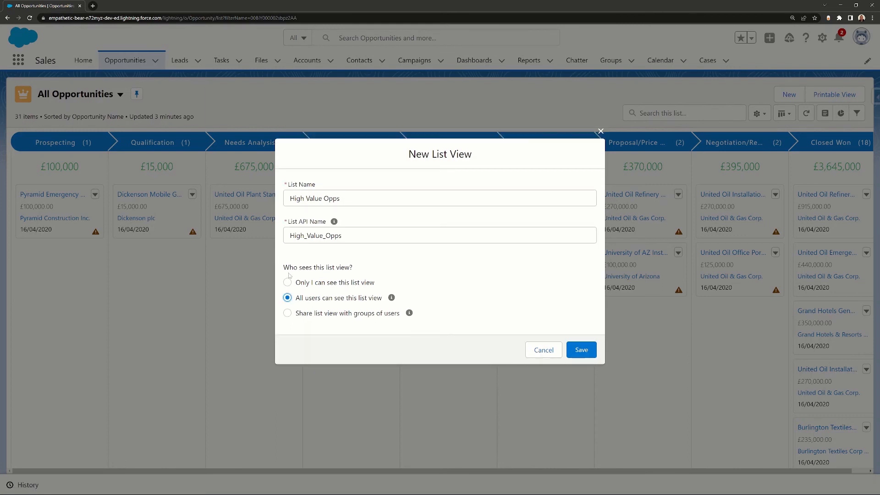
click(592, 350)
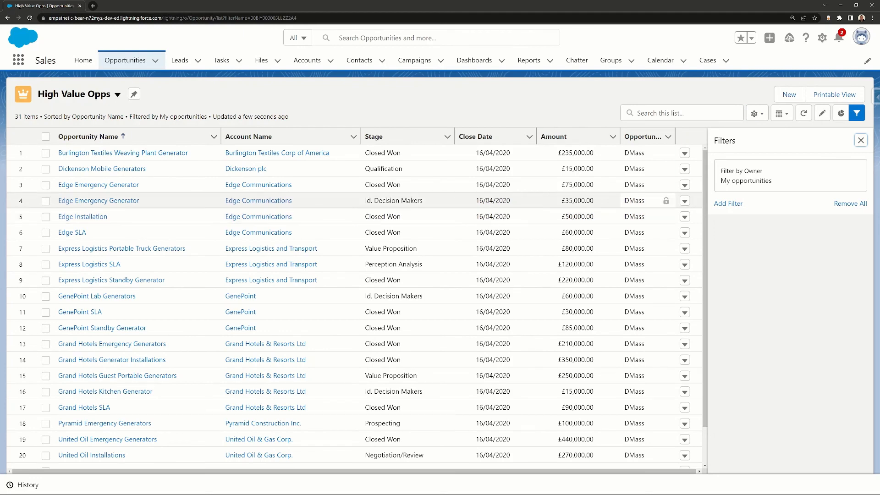
Step: Add a filter to the High Value Opps list view for Closed equals False
click(728, 203)
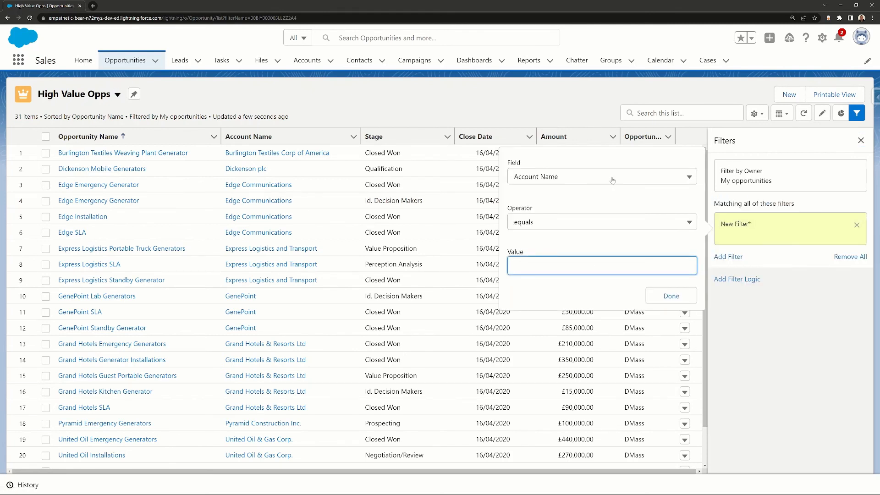
click(613, 180)
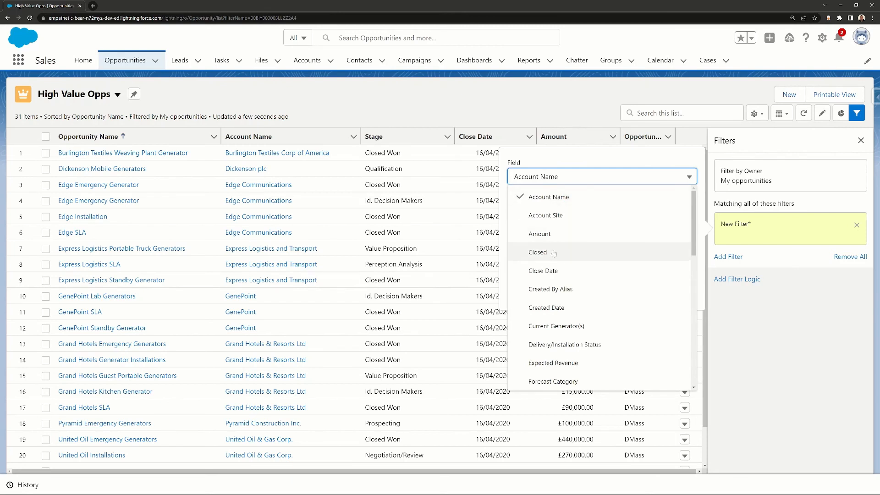
click(554, 253)
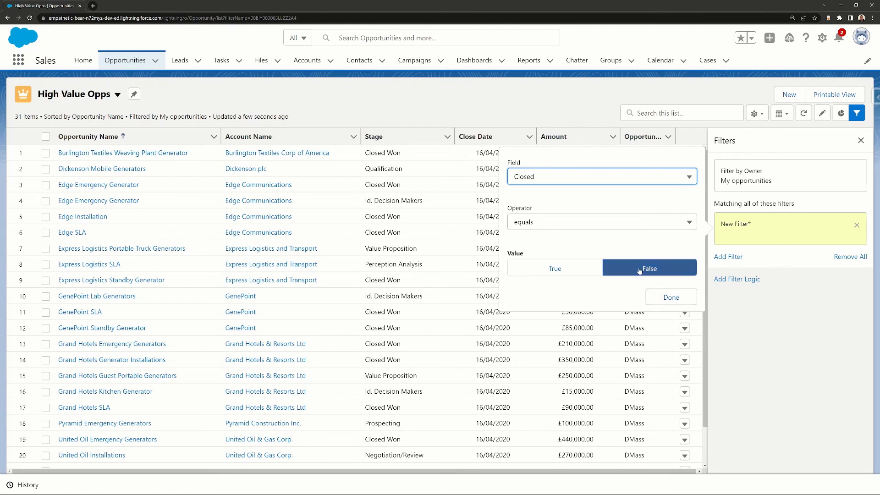
click(671, 295)
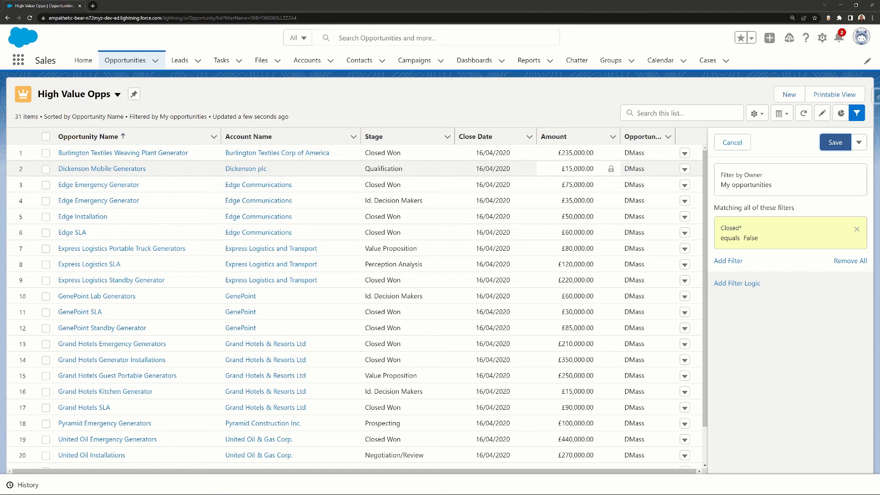
Step: Add a second filter for Amount greater or equal 150000 and save the list view's filters
click(728, 260)
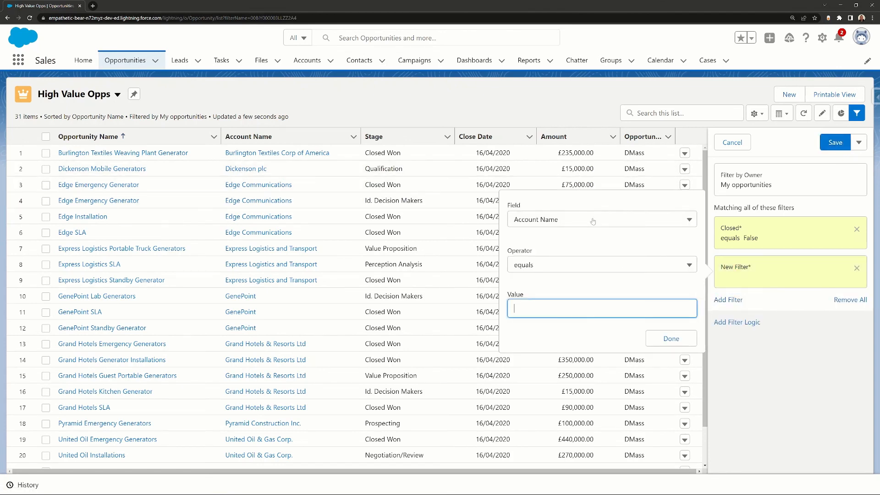
click(593, 221)
click(555, 276)
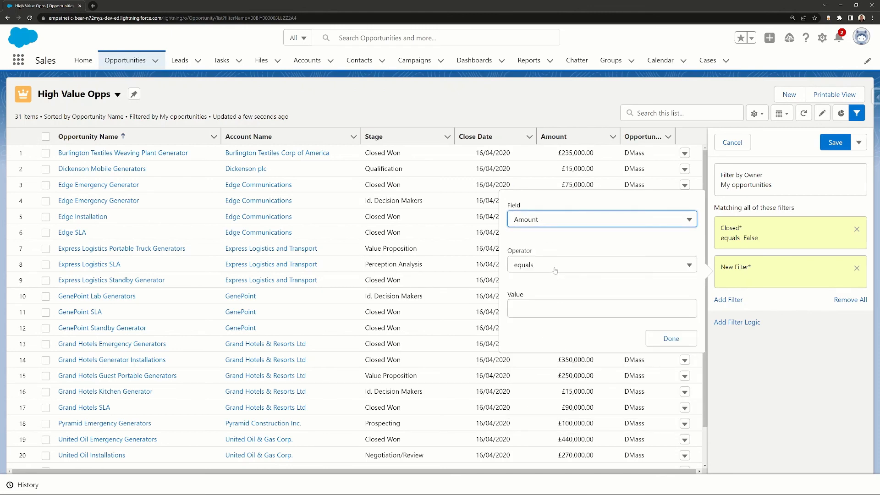
click(555, 270)
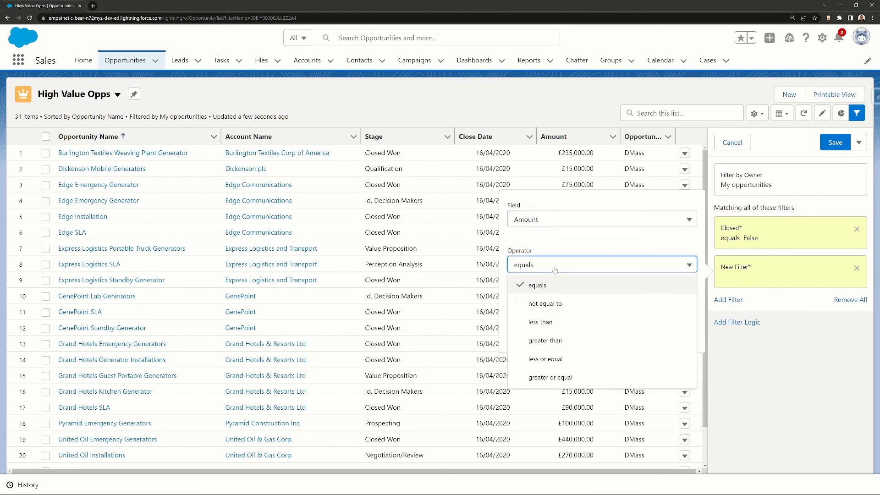
click(560, 377)
click(516, 308)
text(150)
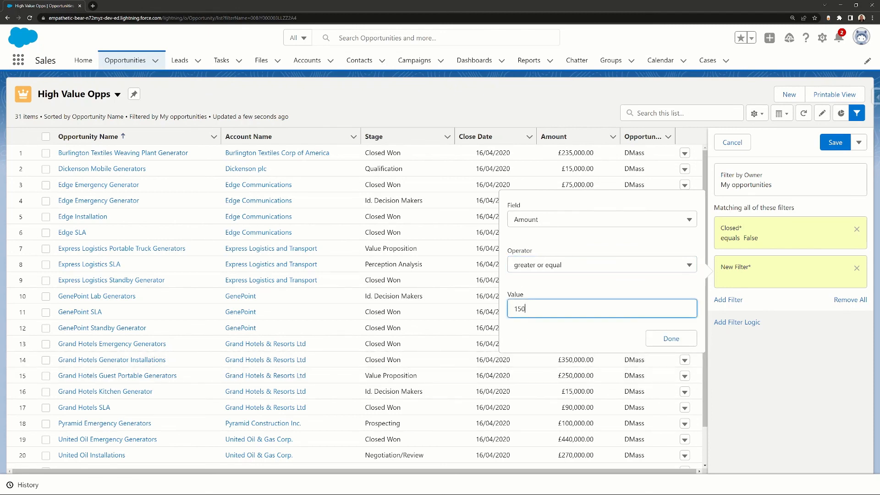
text(000)
click(660, 339)
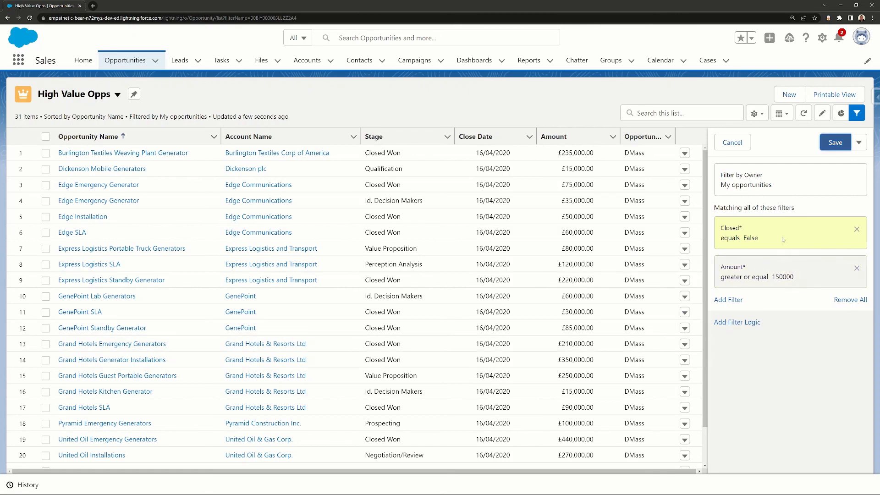
click(836, 146)
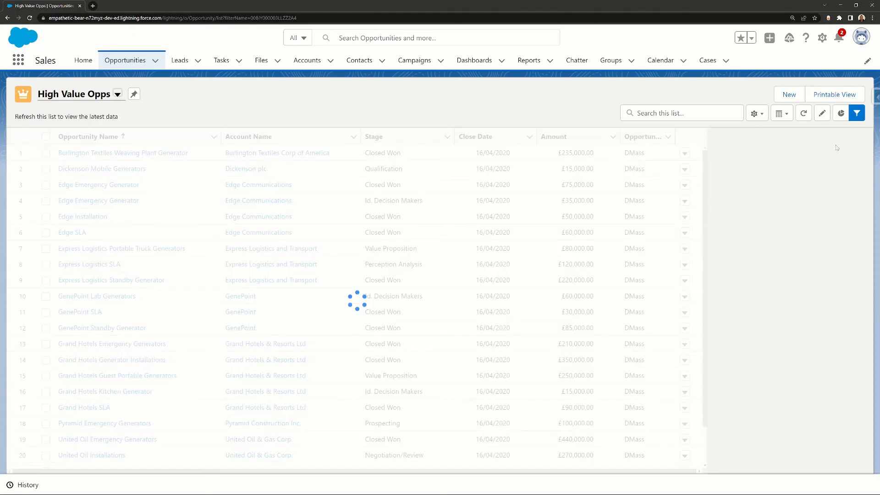